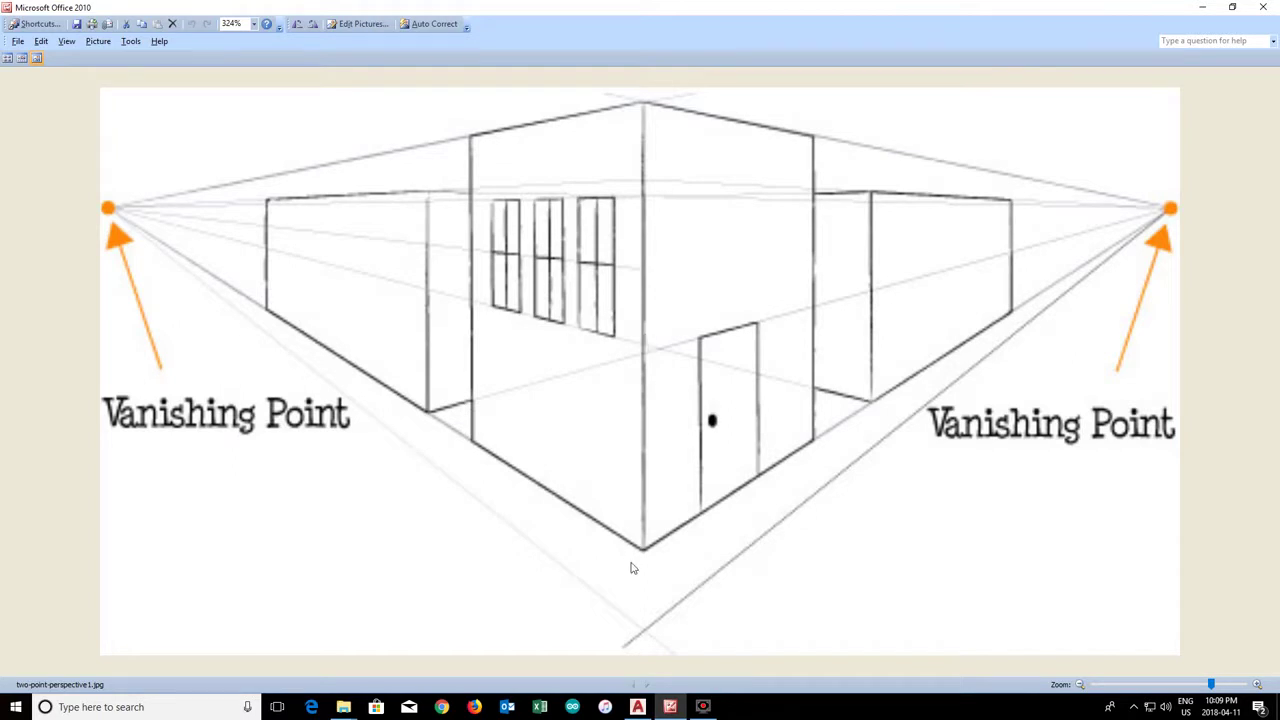
# Switch from the two-point perspective reference image to the AutoCAD drawing
pyautogui.click(638, 707)
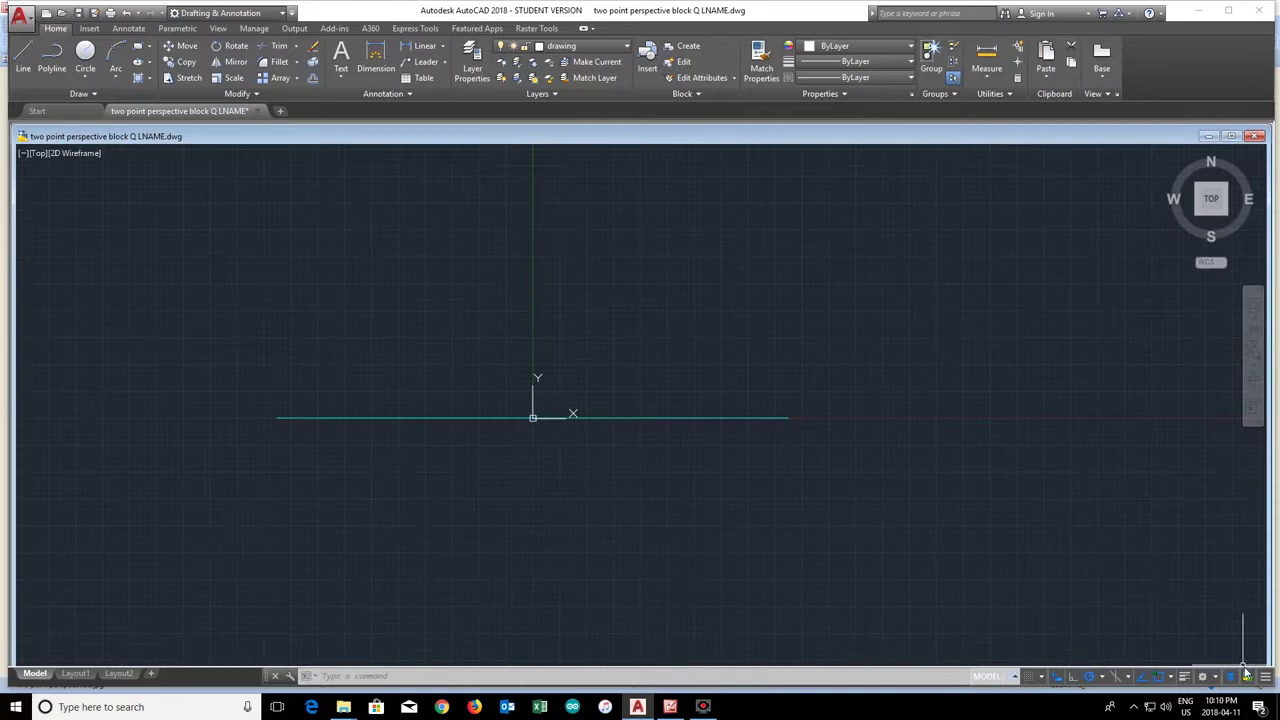
# Add Midpoint to the active object snap modes
pyautogui.click(1170, 678)
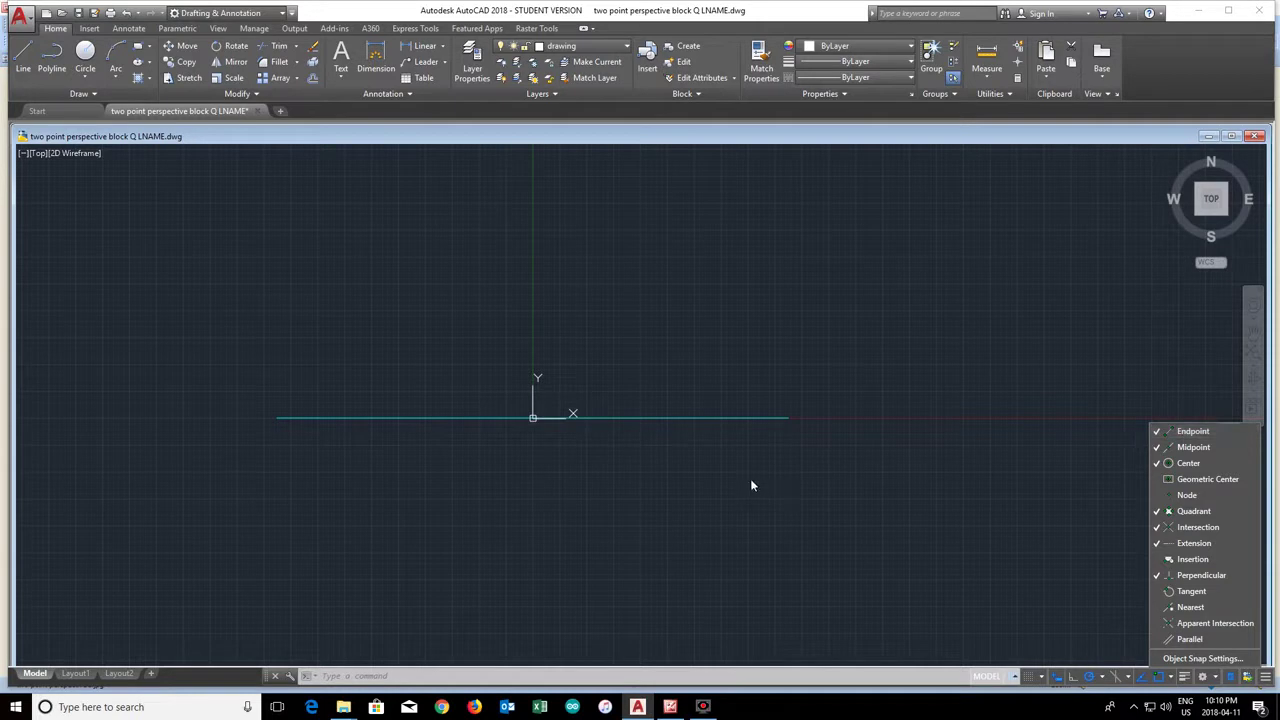
pyautogui.click(508, 488)
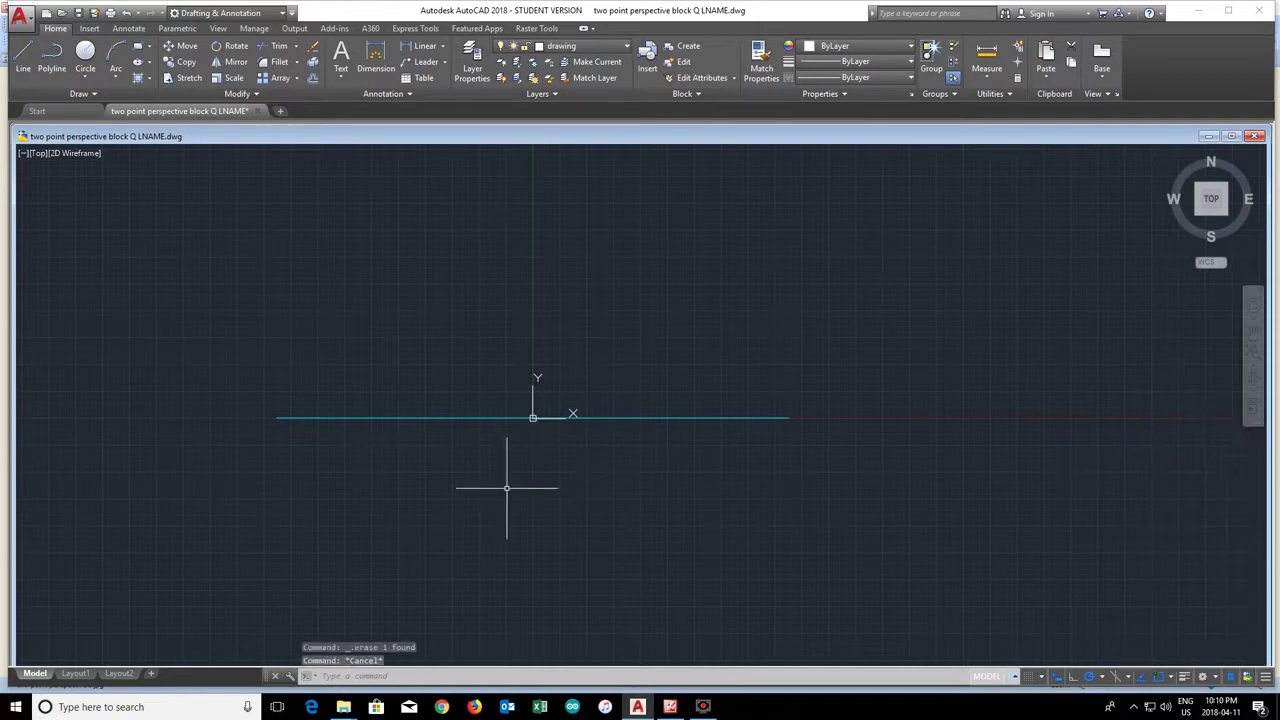
# Draw a vertical corner line at the centre and join its ends to both horizon endpoints
pyautogui.click(23, 57)
pyautogui.click(533, 288)
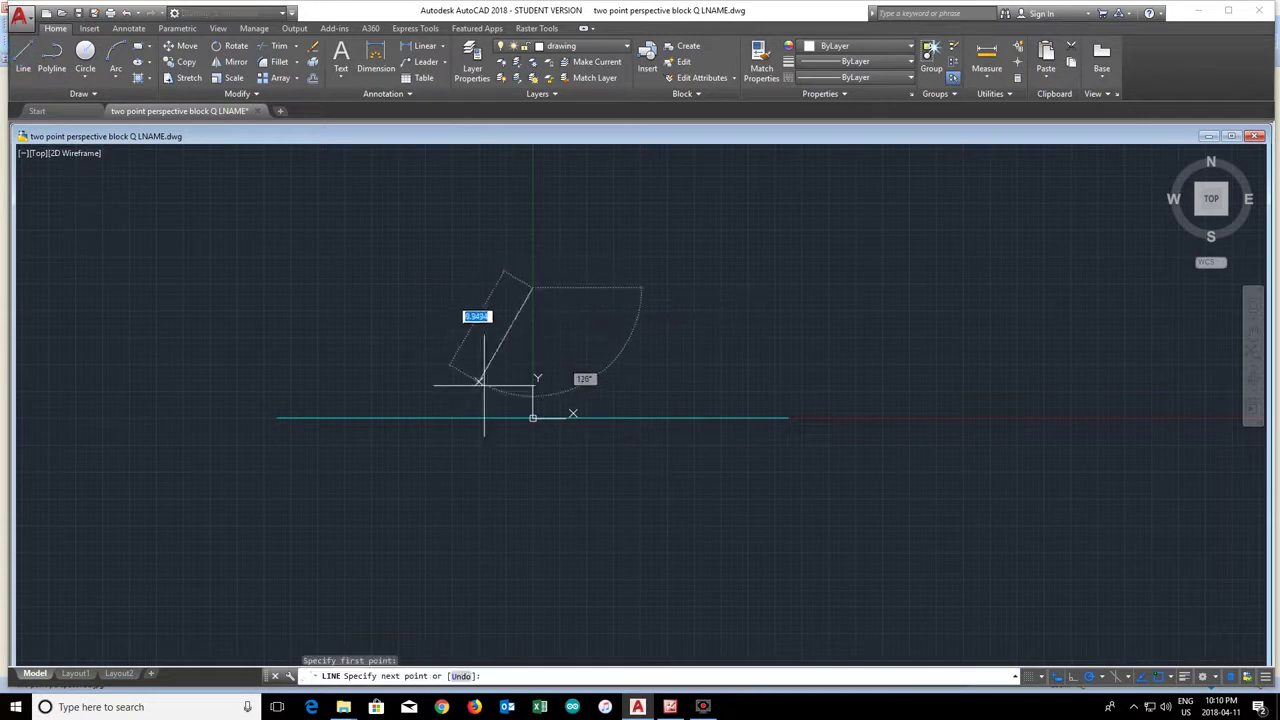
pyautogui.click(532, 503)
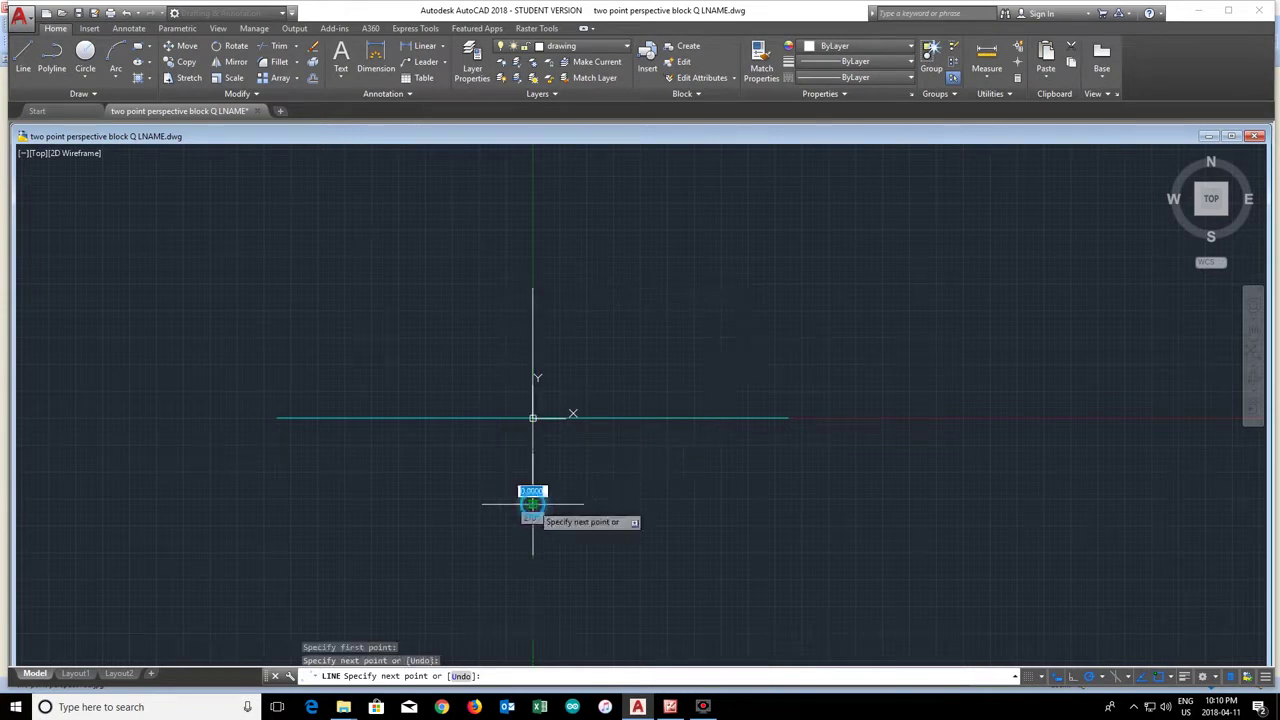
pyautogui.click(788, 418)
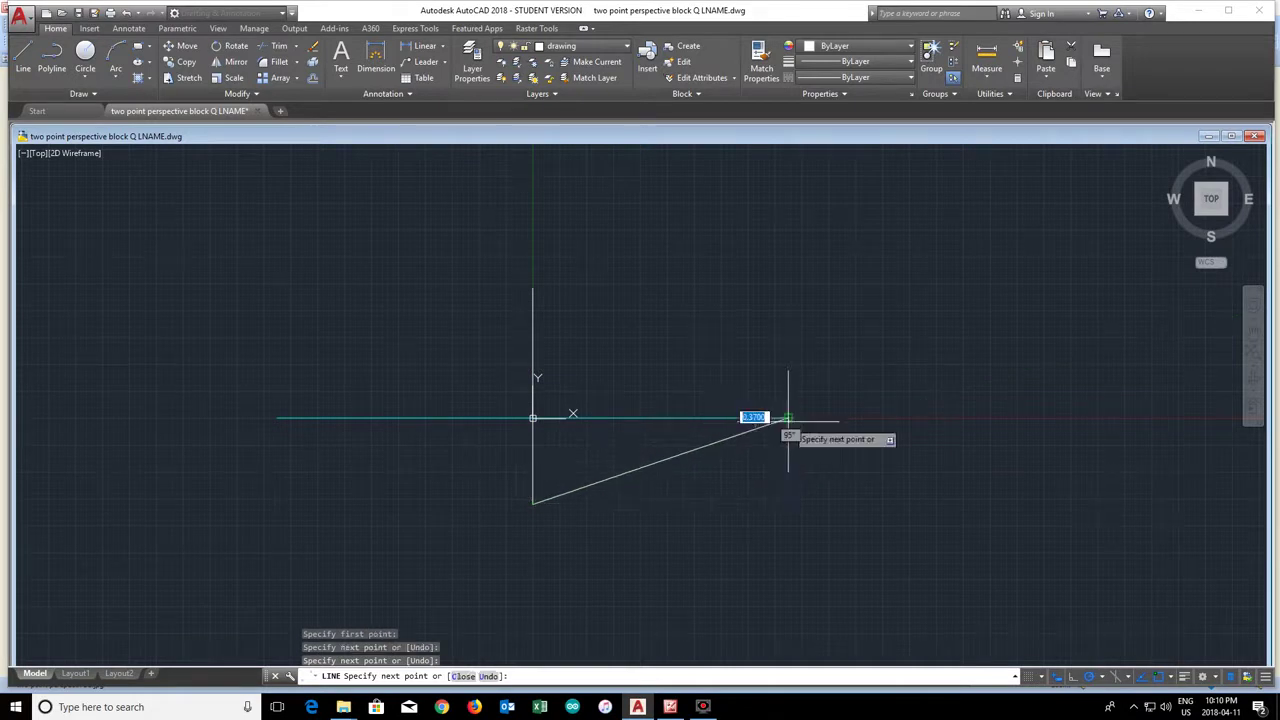
pyautogui.click(533, 289)
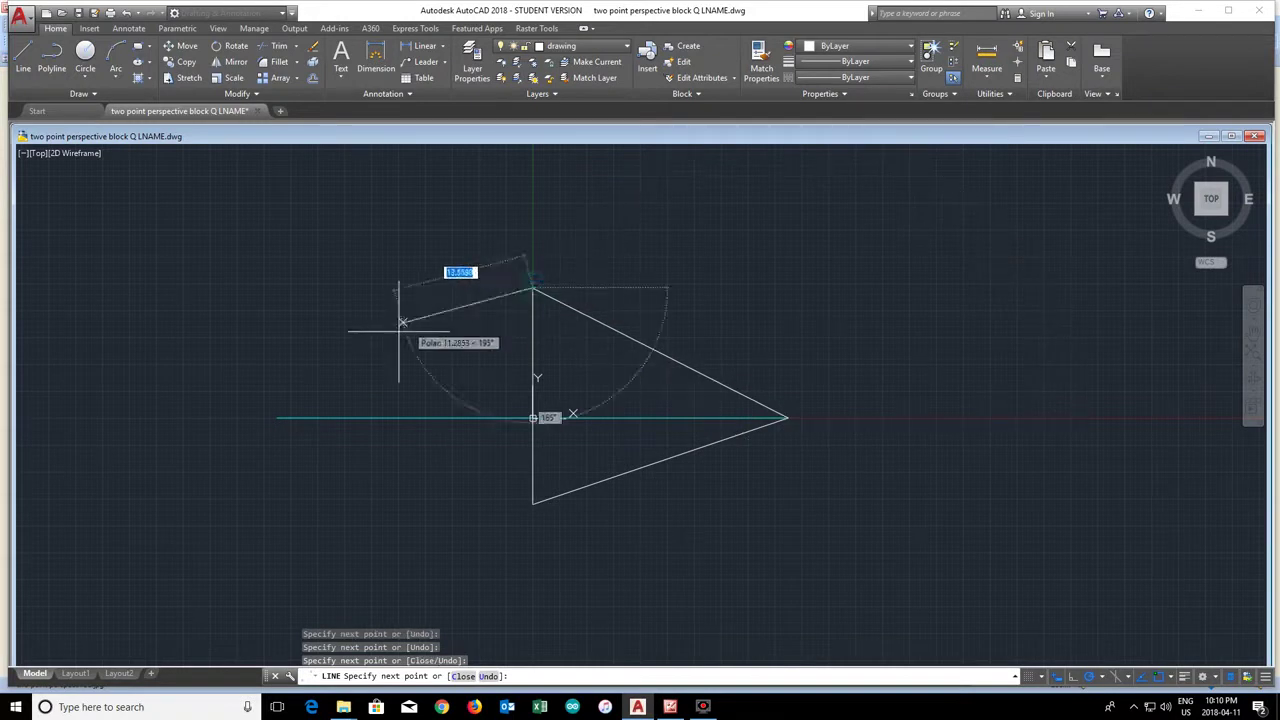
pyautogui.click(278, 418)
pyautogui.click(533, 503)
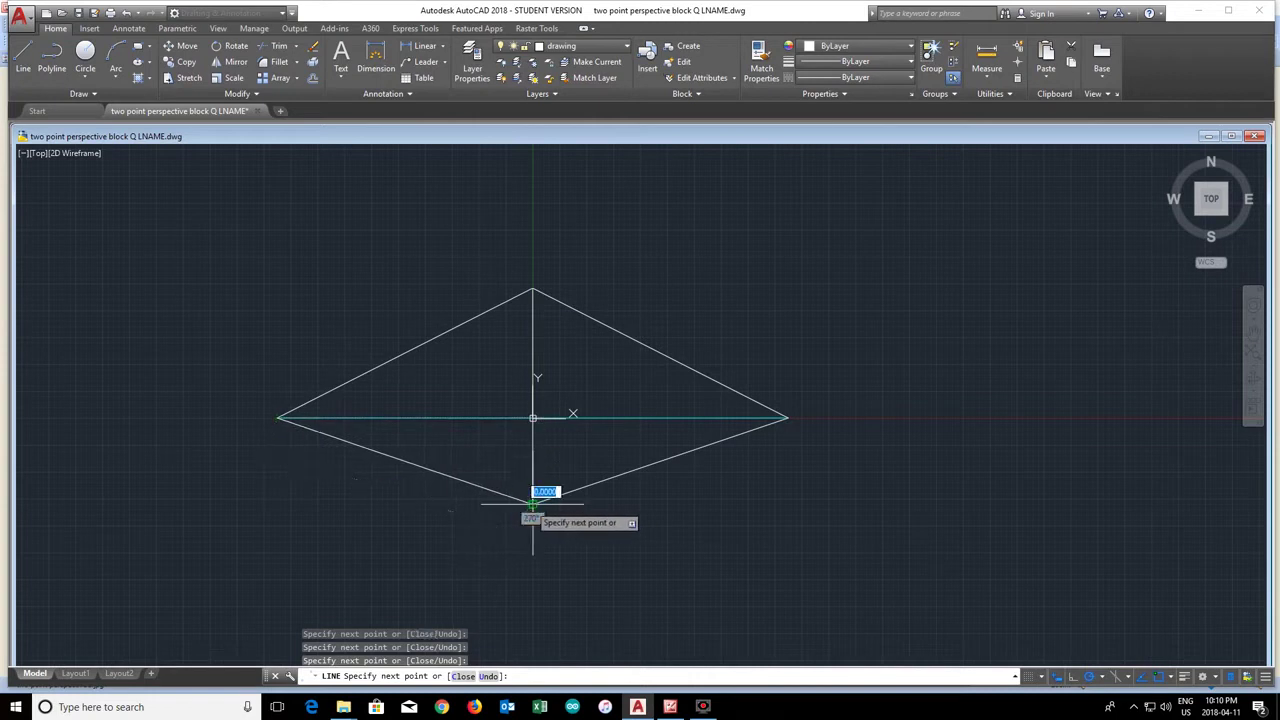
pyautogui.press('Return')
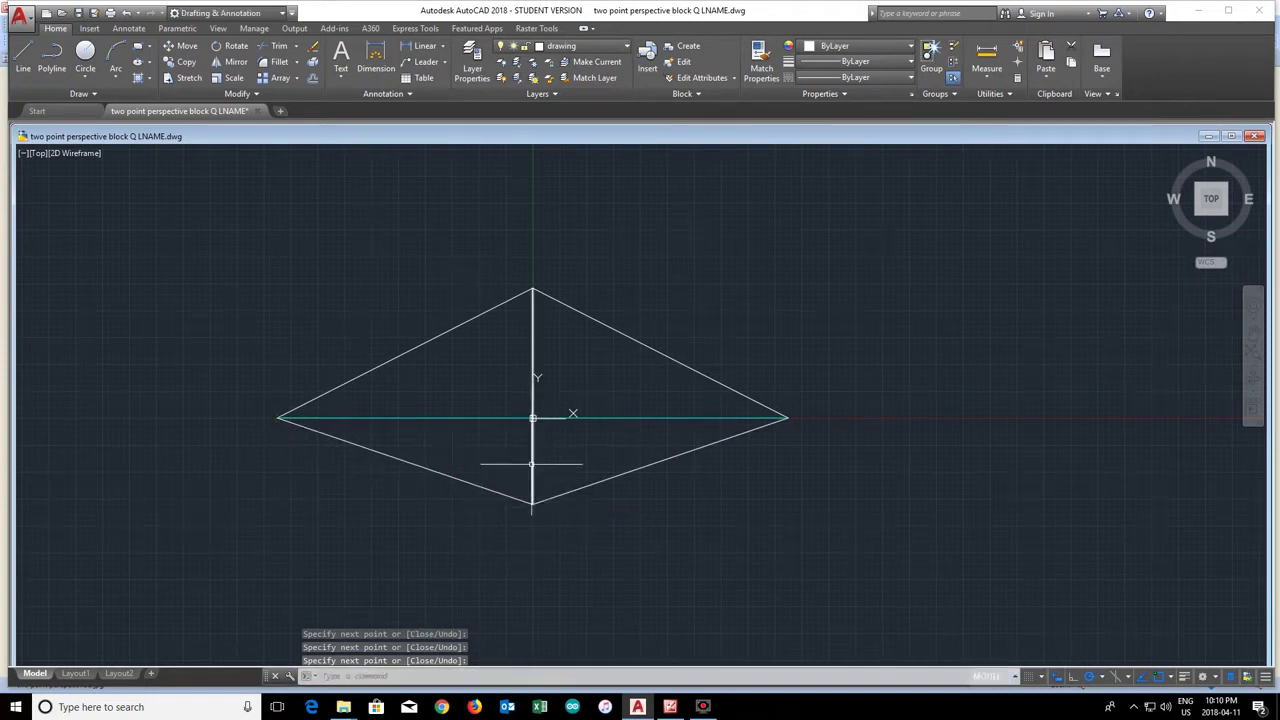
pyautogui.scroll(2, 521, 430)
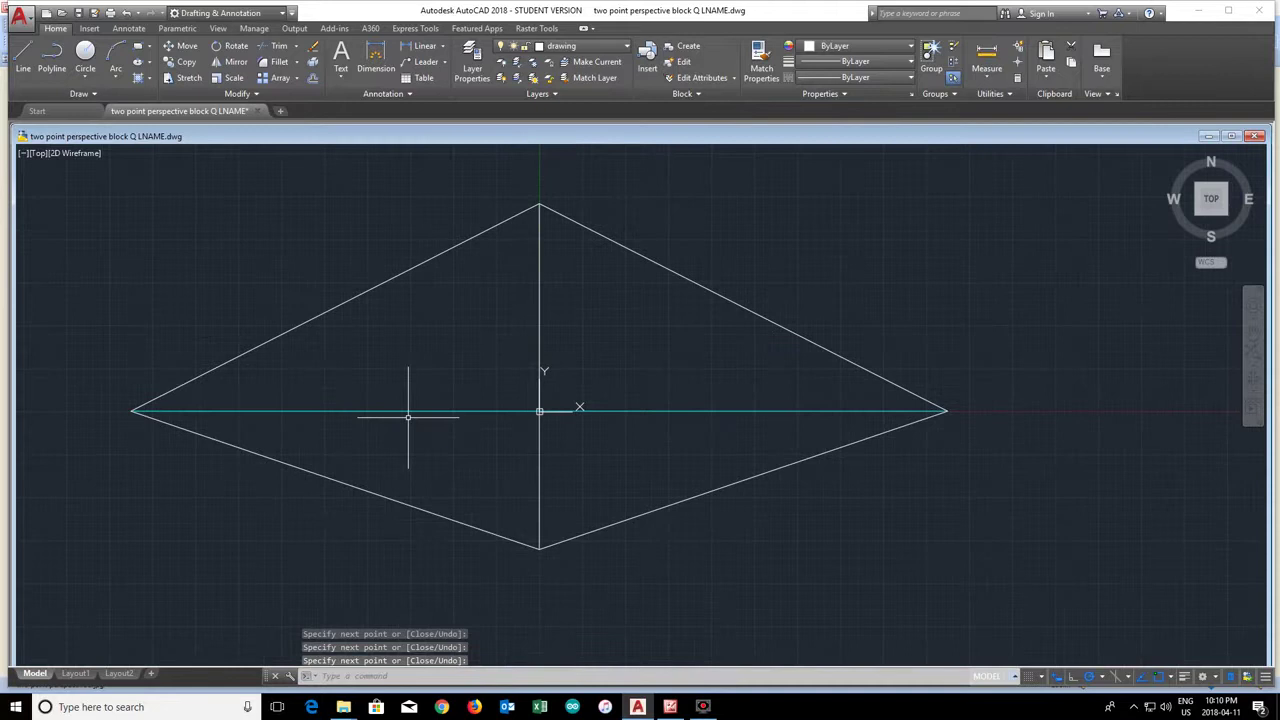
pyautogui.click(670, 707)
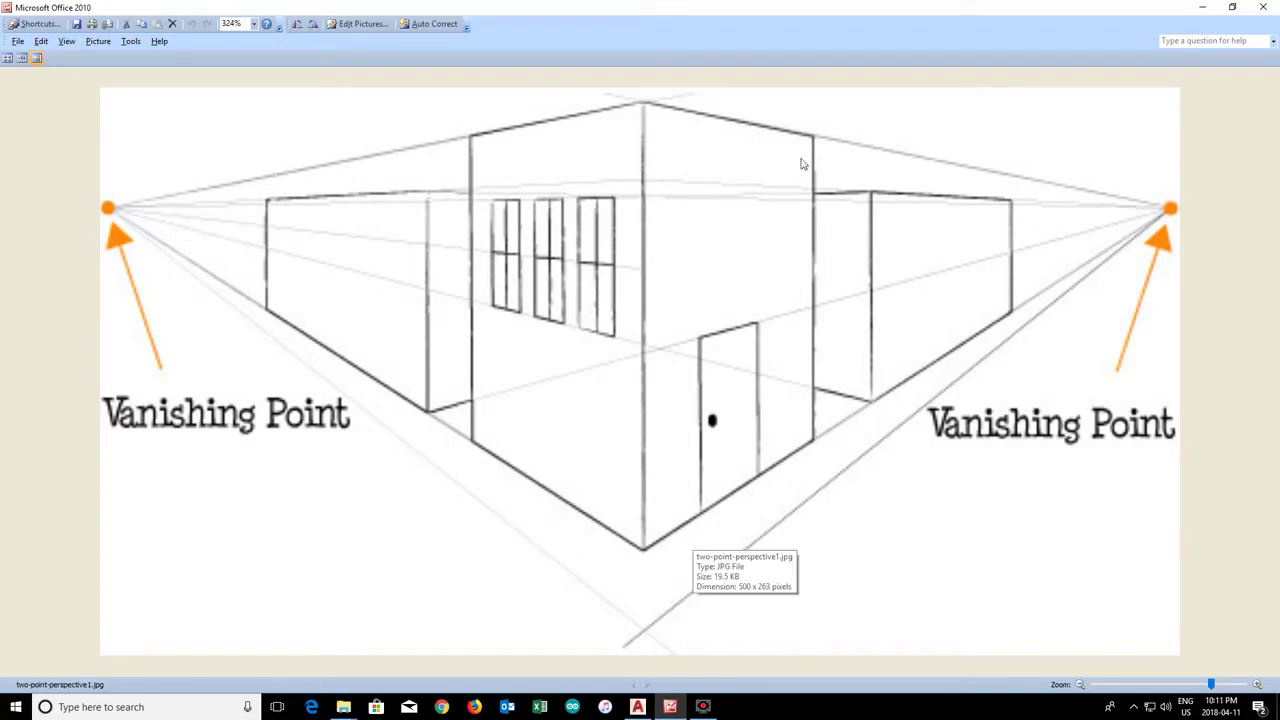
pyautogui.click(637, 707)
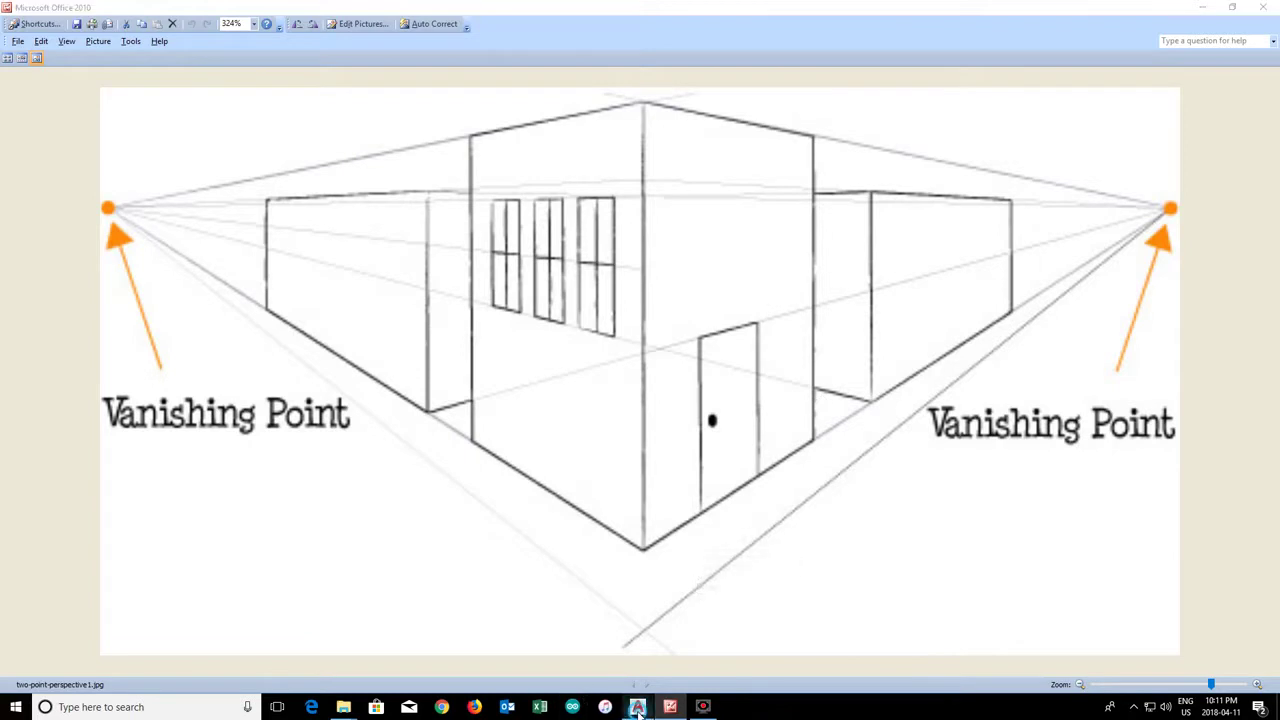
# Draw left and right vertical edges joined by a bottom line across the diamond
pyautogui.click(23, 55)
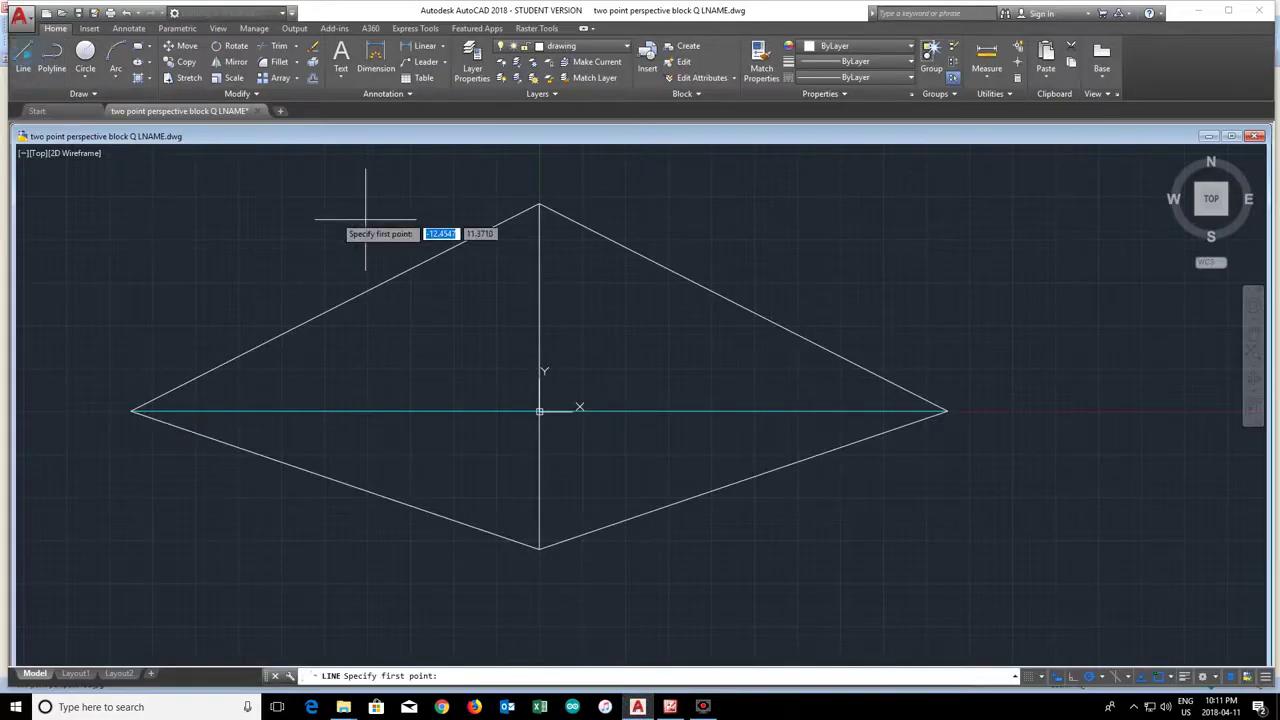
pyautogui.click(407, 228)
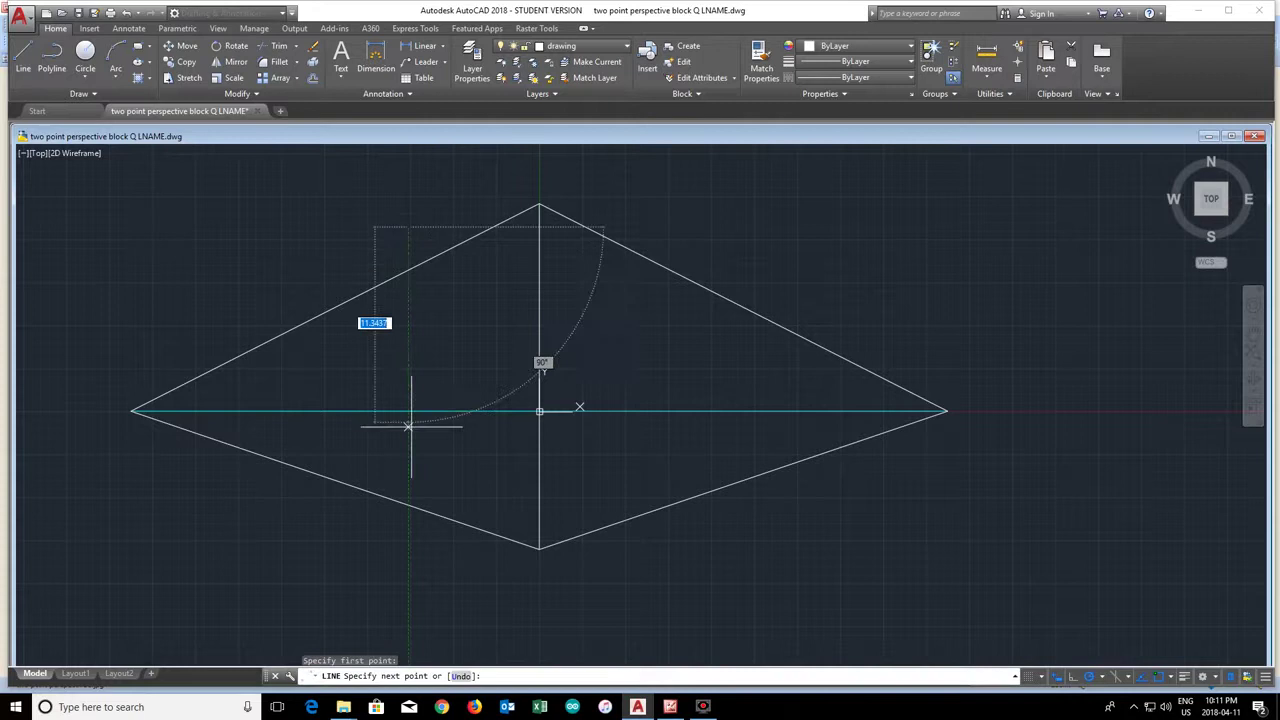
pyautogui.click(407, 568)
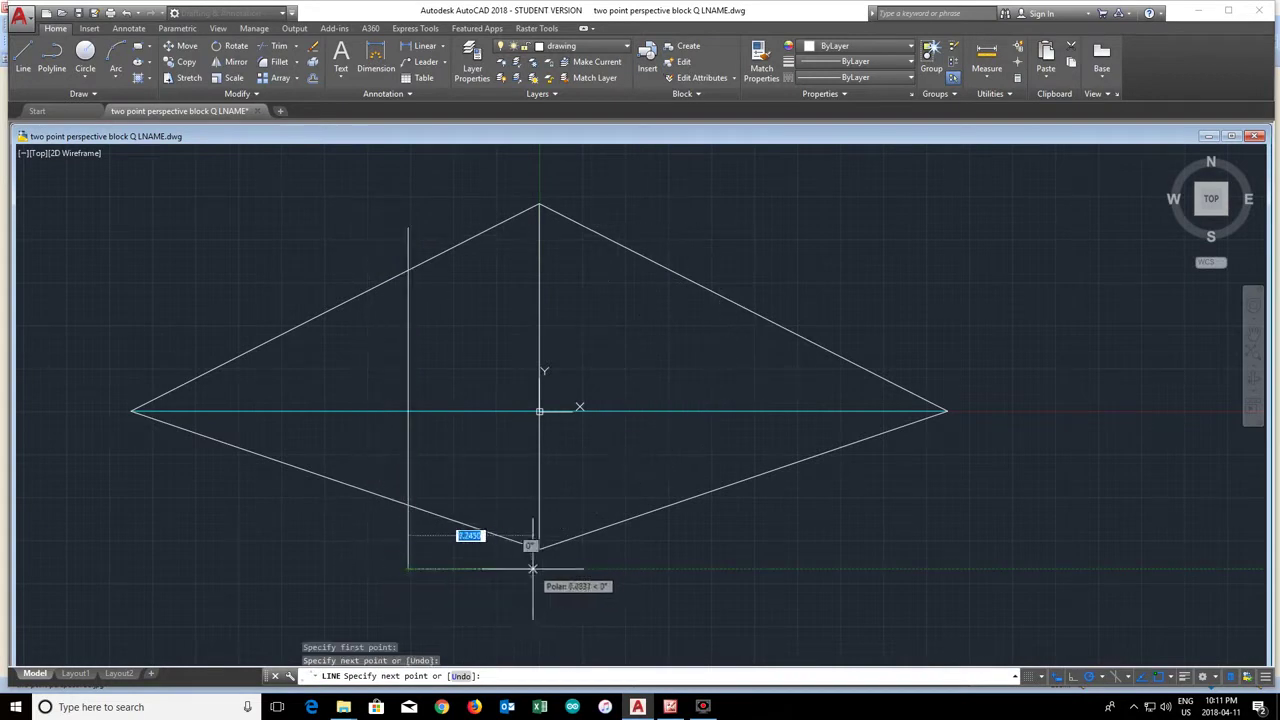
pyautogui.click(645, 568)
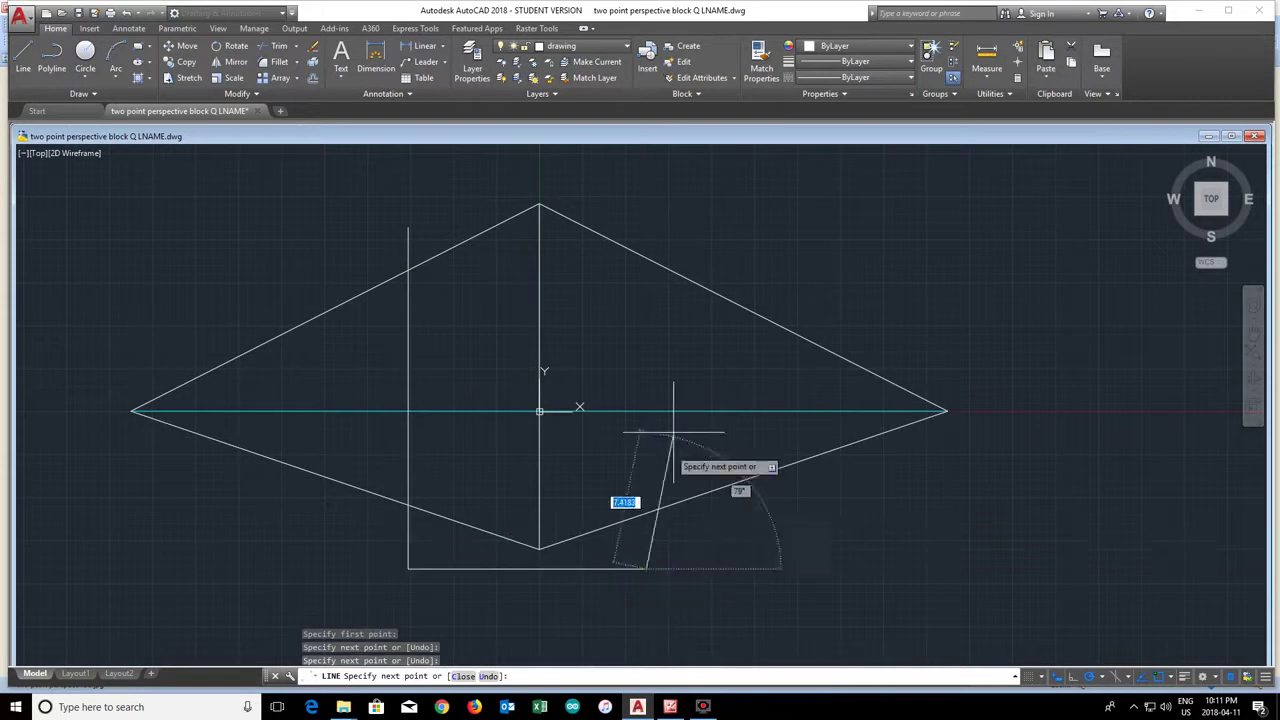
pyautogui.click(645, 258)
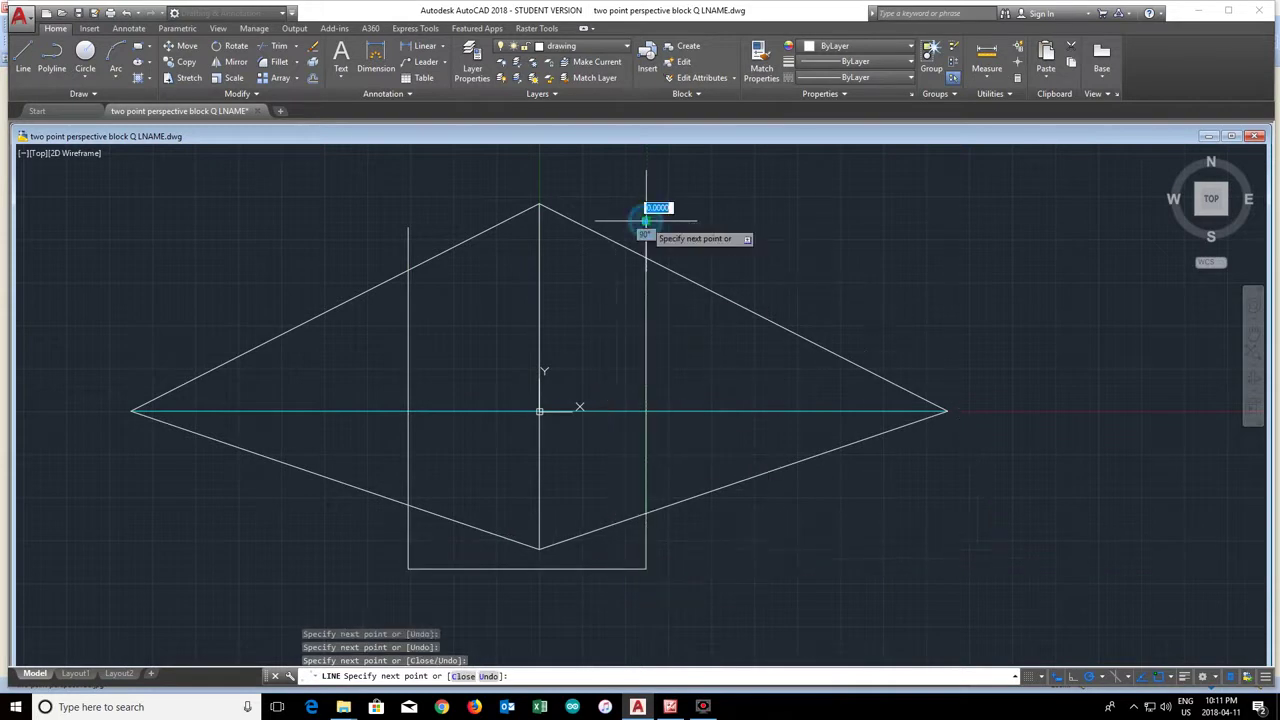
pyautogui.click(645, 221)
pyautogui.press('Return')
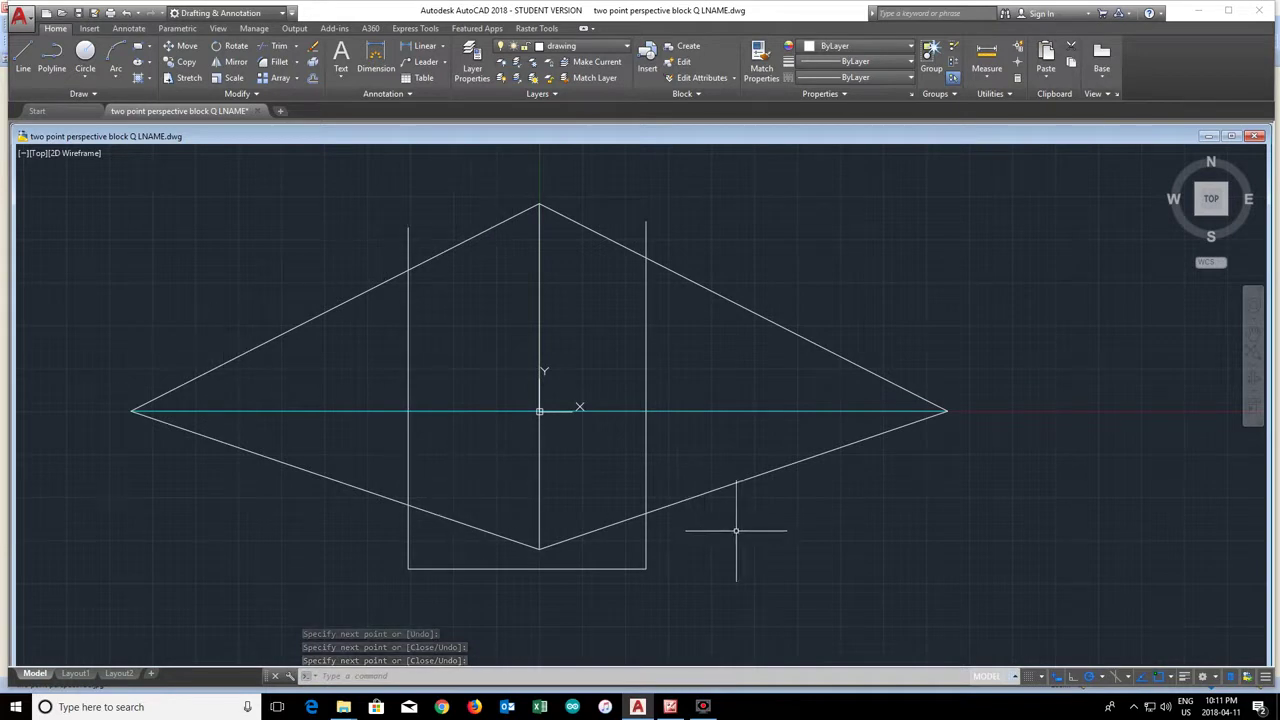
# Trim the left and right vertical edges above and below the diagonals
pyautogui.hotkey('ctrl', 'a')
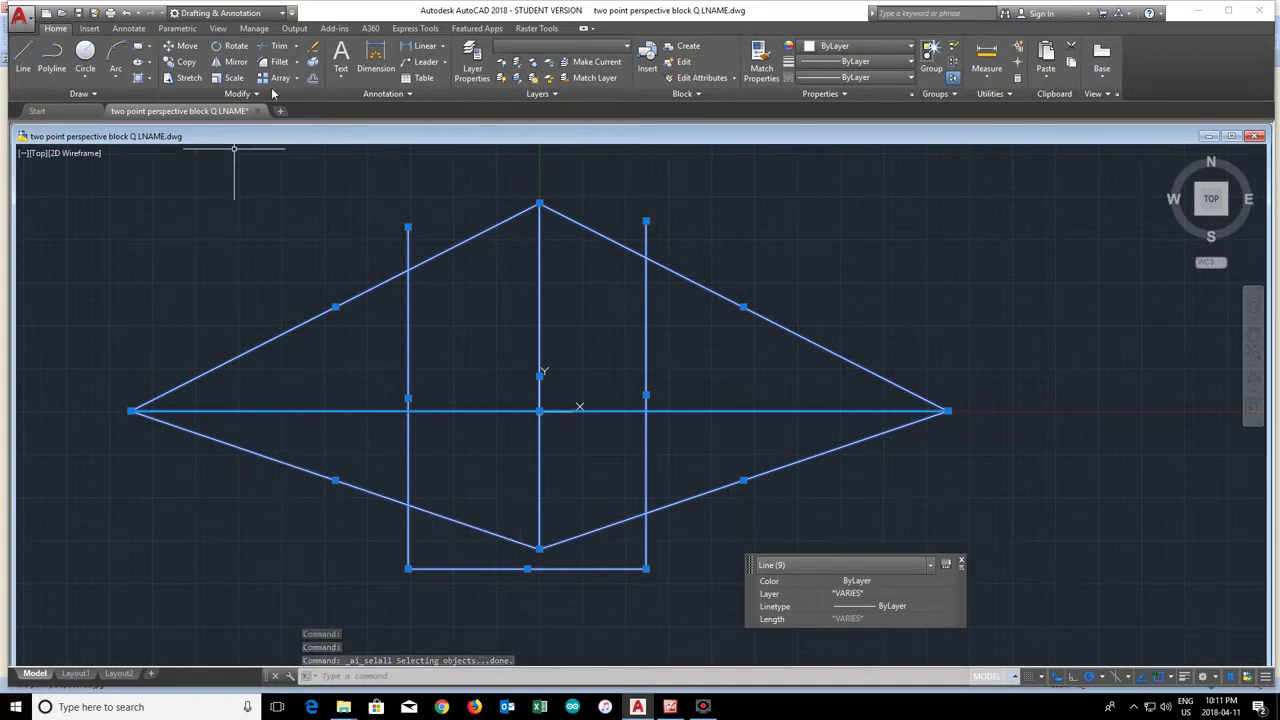
pyautogui.click(272, 47)
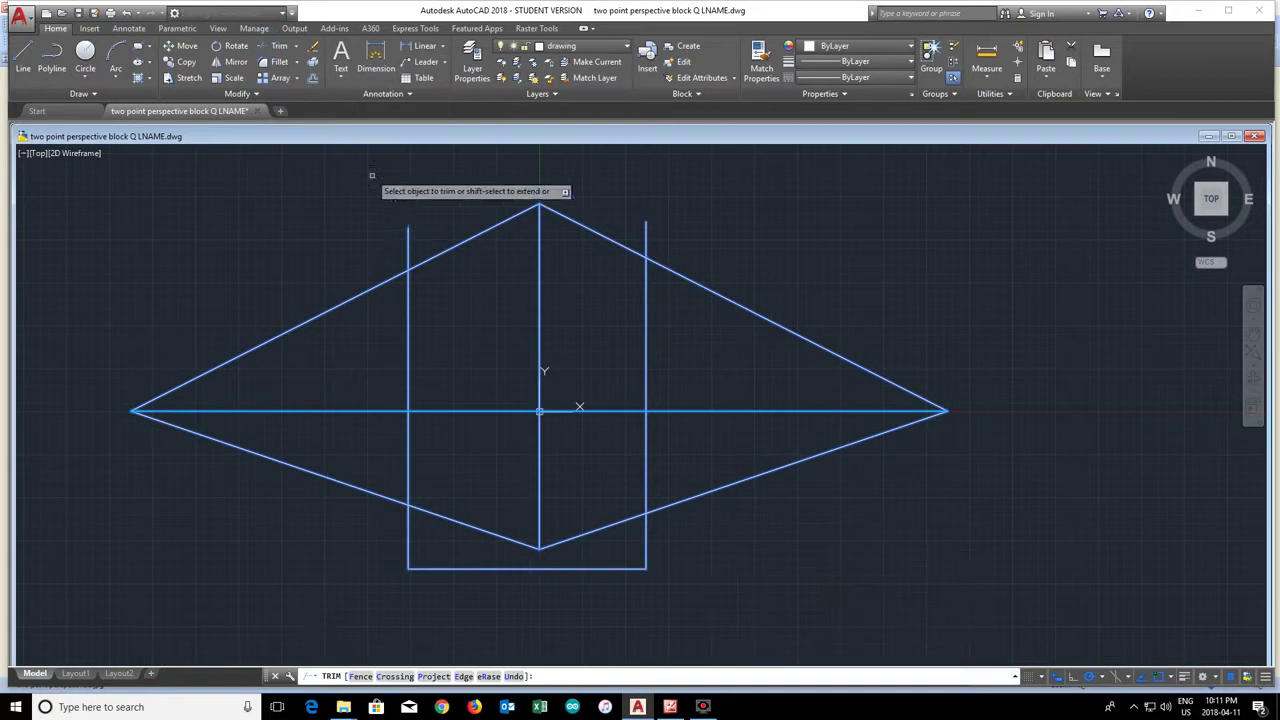
pyautogui.click(408, 236)
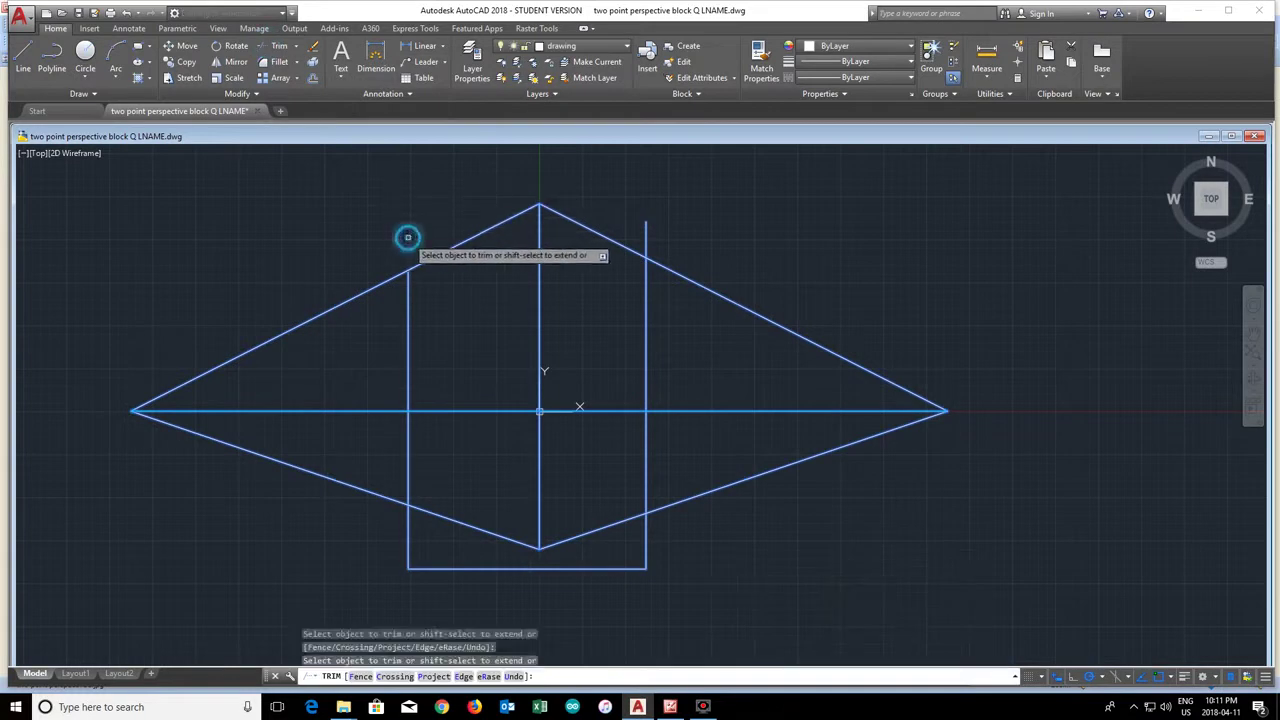
pyautogui.click(647, 230)
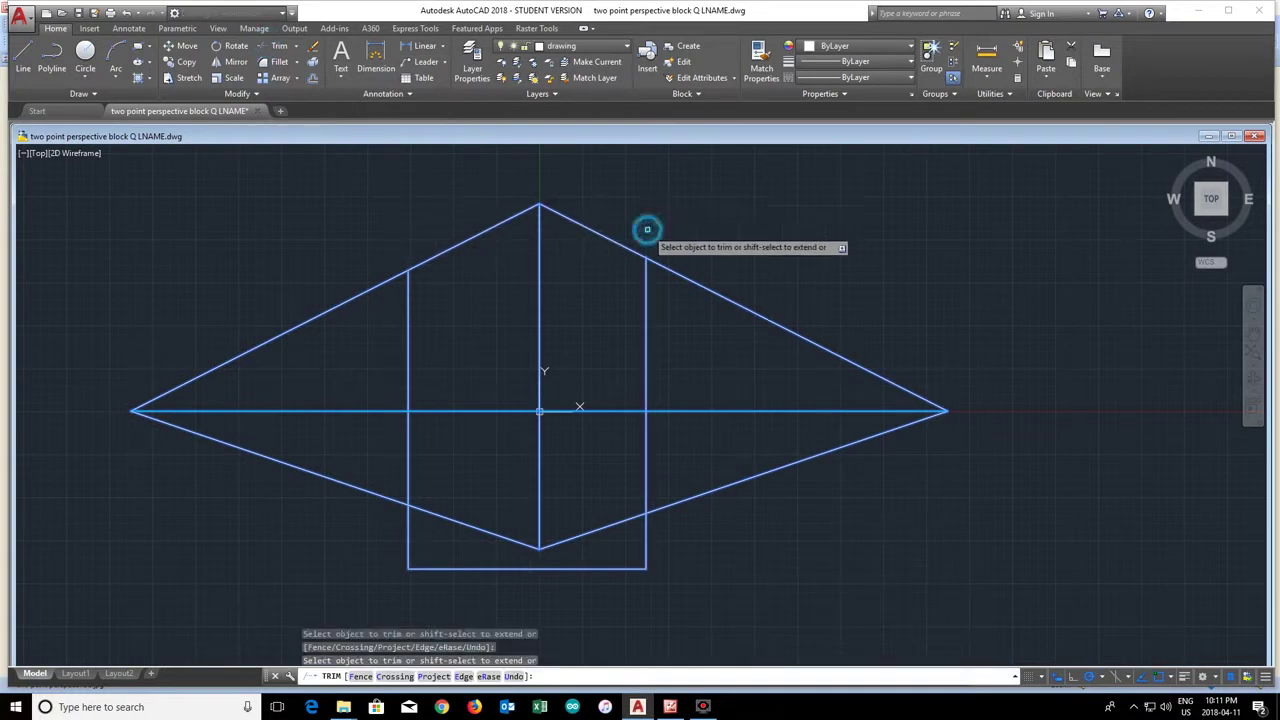
pyautogui.click(645, 534)
pyautogui.click(408, 535)
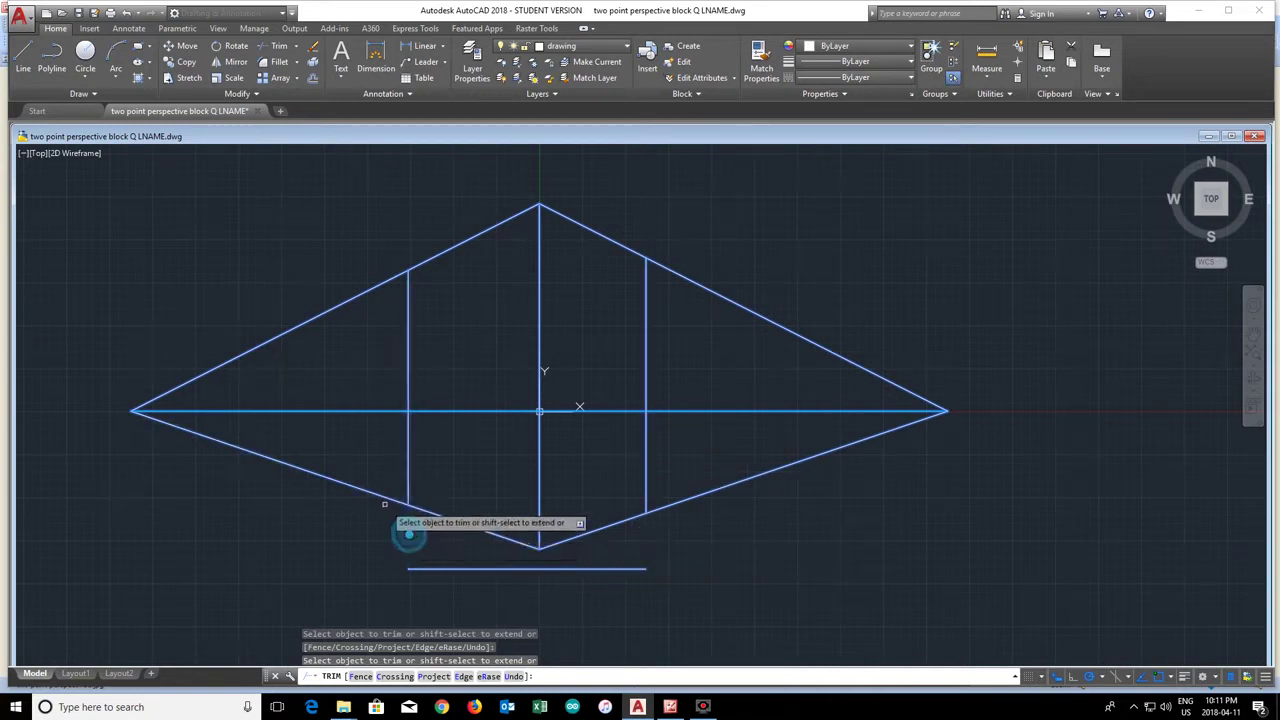
# Trim the four diagonal ends beyond the vertical edges, completing the six-sided outline
pyautogui.click(378, 495)
pyautogui.click(363, 294)
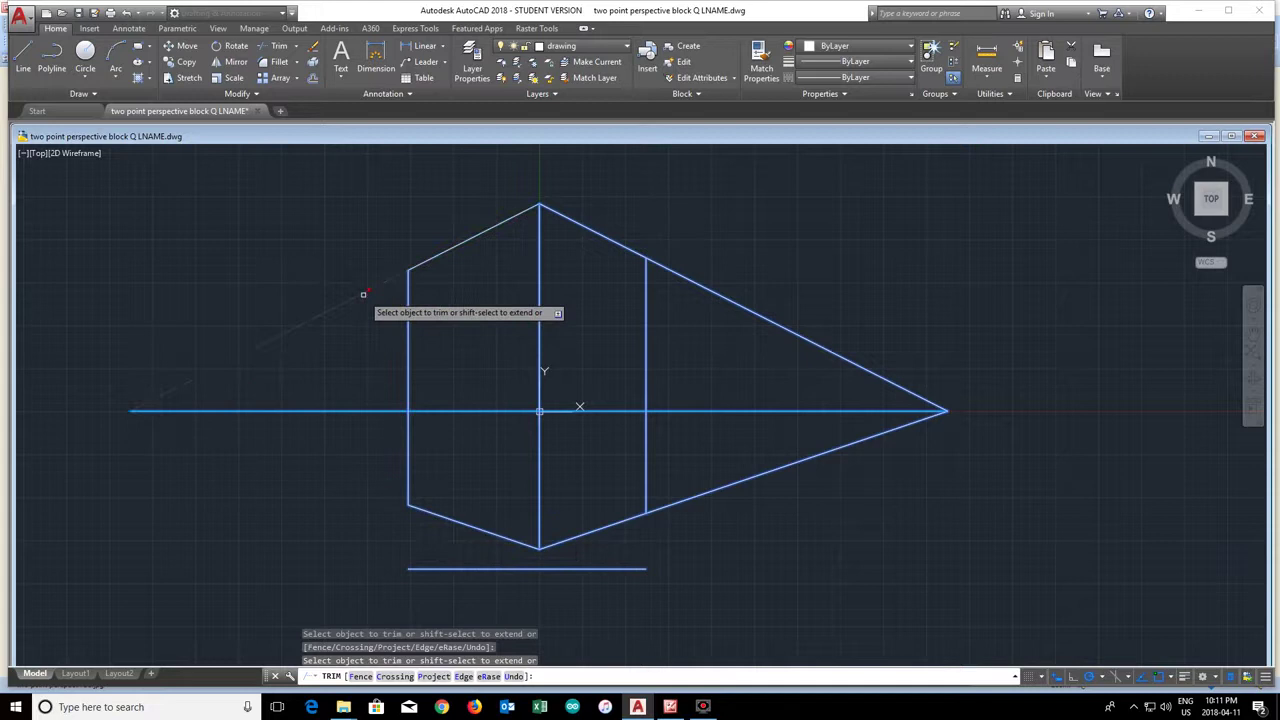
pyautogui.click(751, 312)
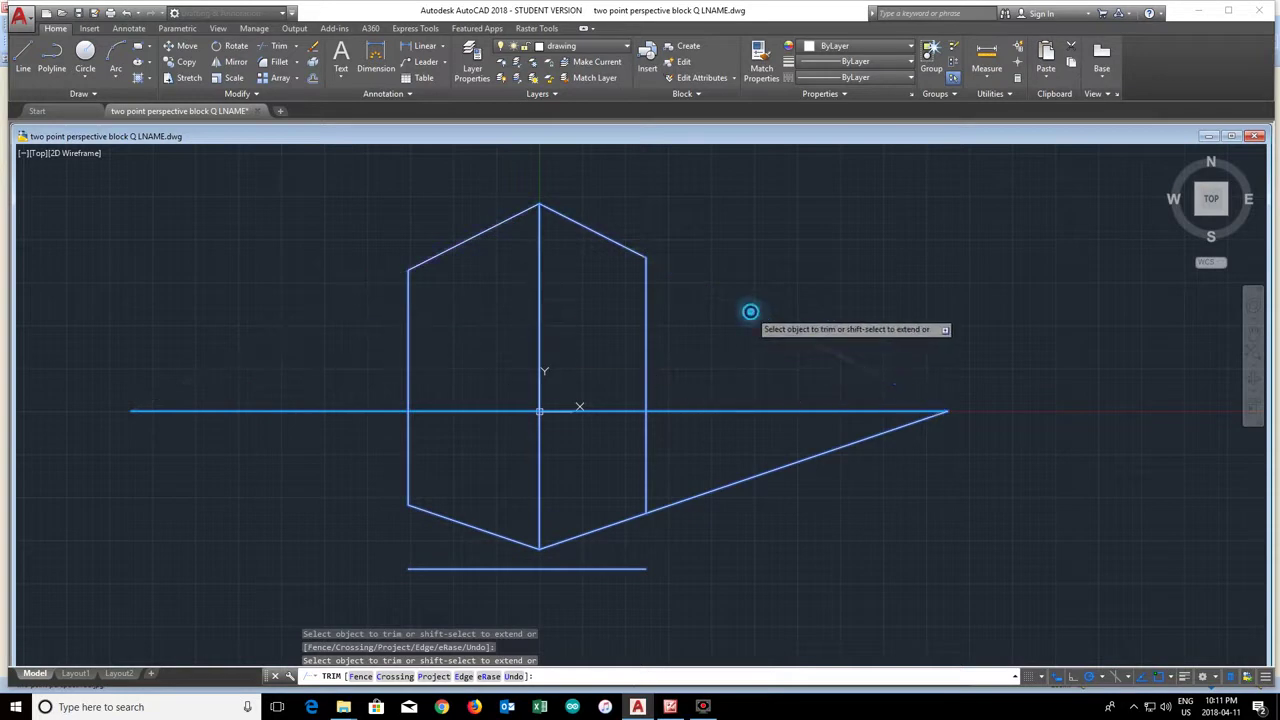
pyautogui.click(720, 484)
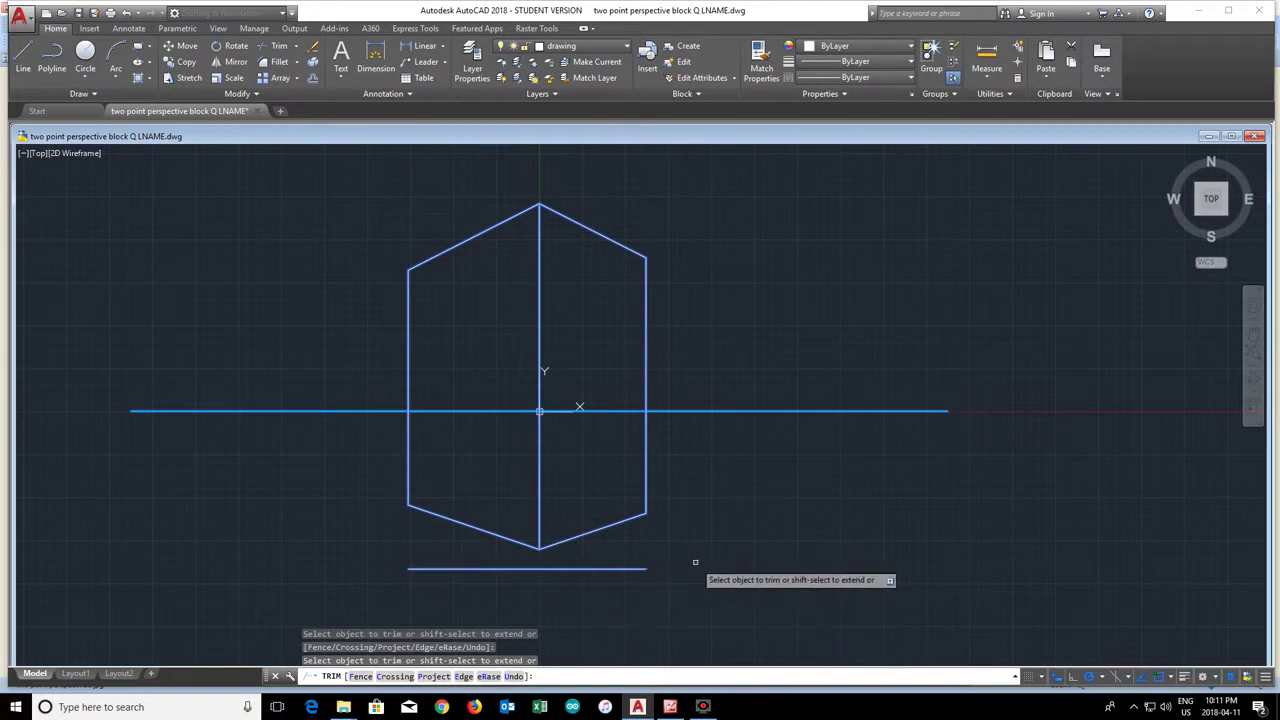
pyautogui.press('Return')
pyautogui.click(628, 569)
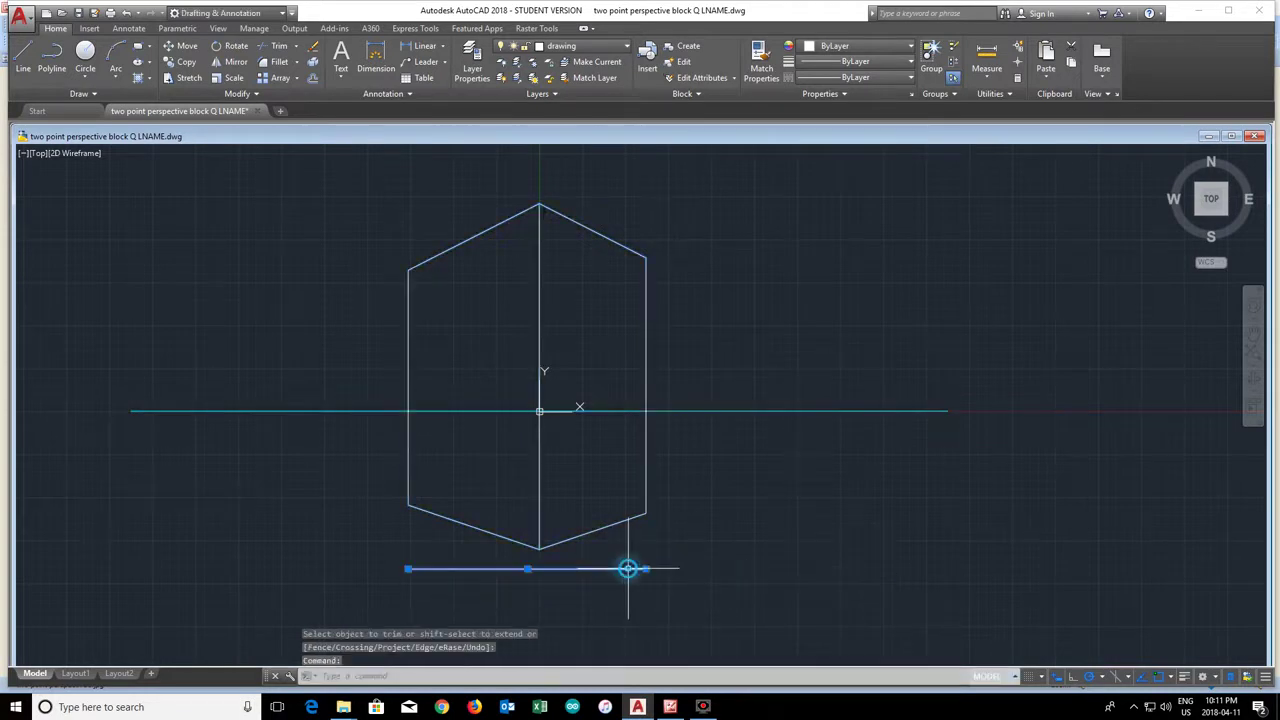
# Erase the stray bottom line and draw from the left horizon end to the base's left corner
pyautogui.press('Delete')
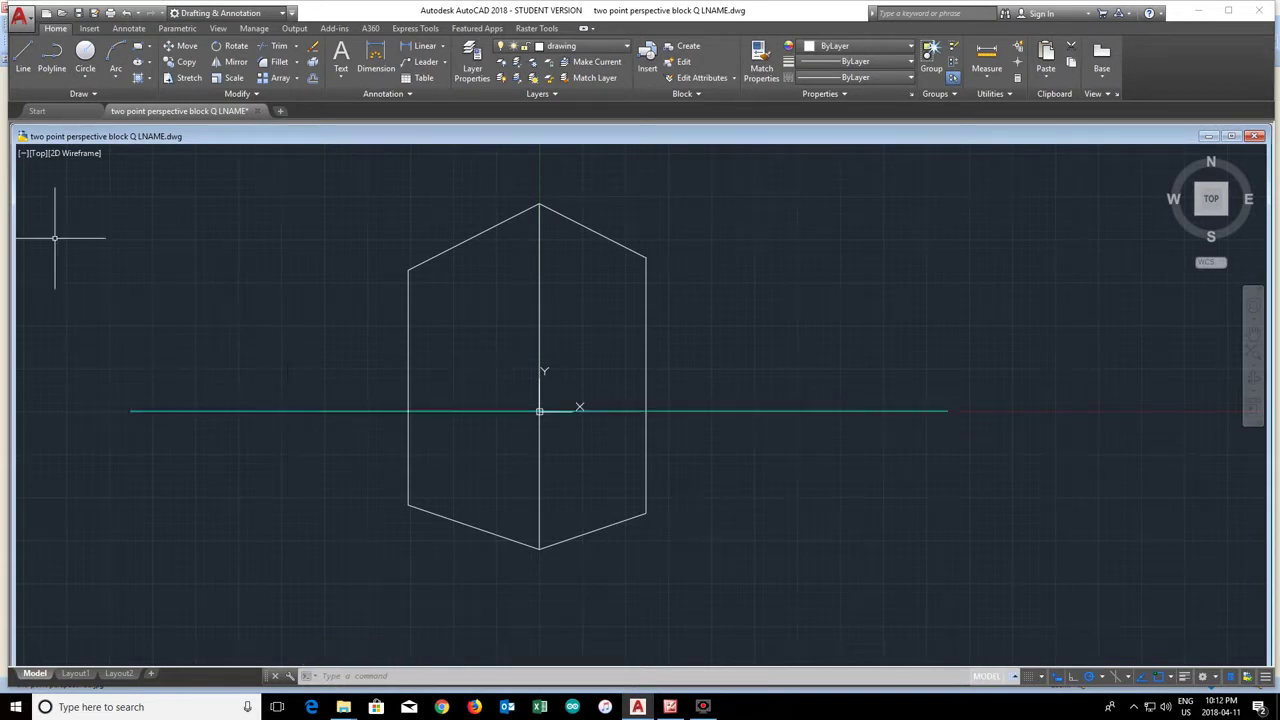
pyautogui.click(25, 60)
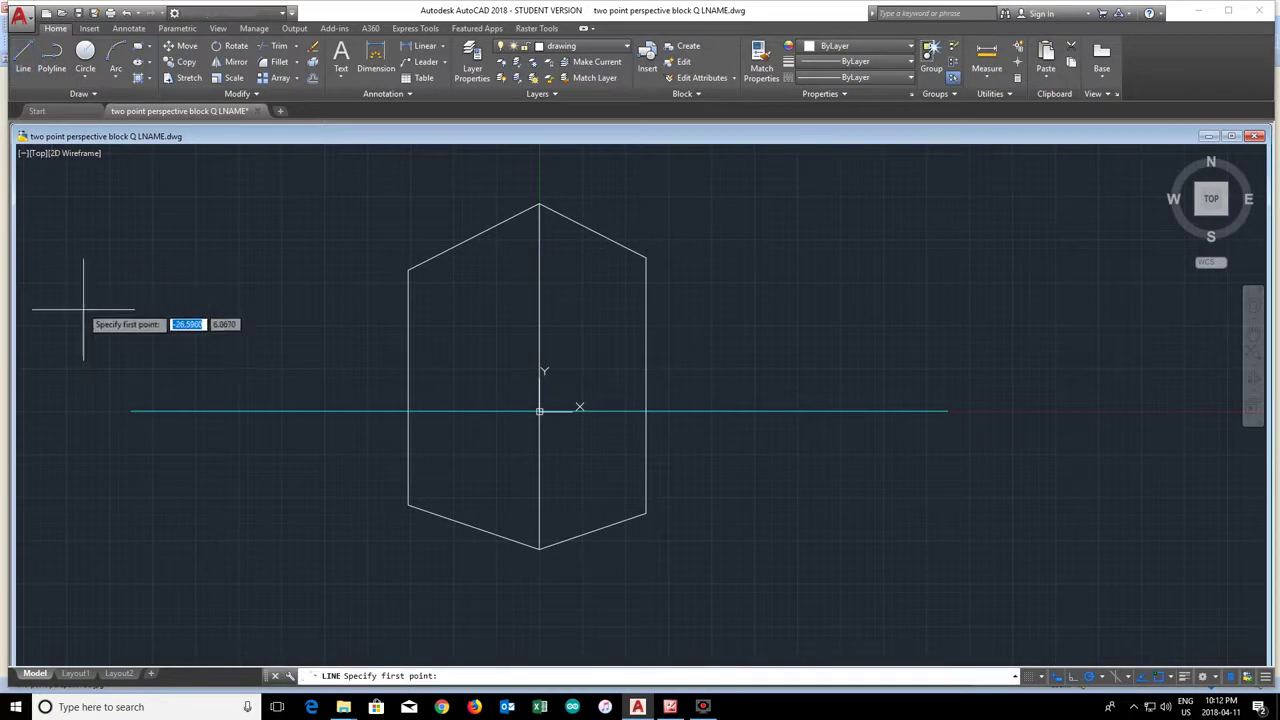
pyautogui.click(132, 410)
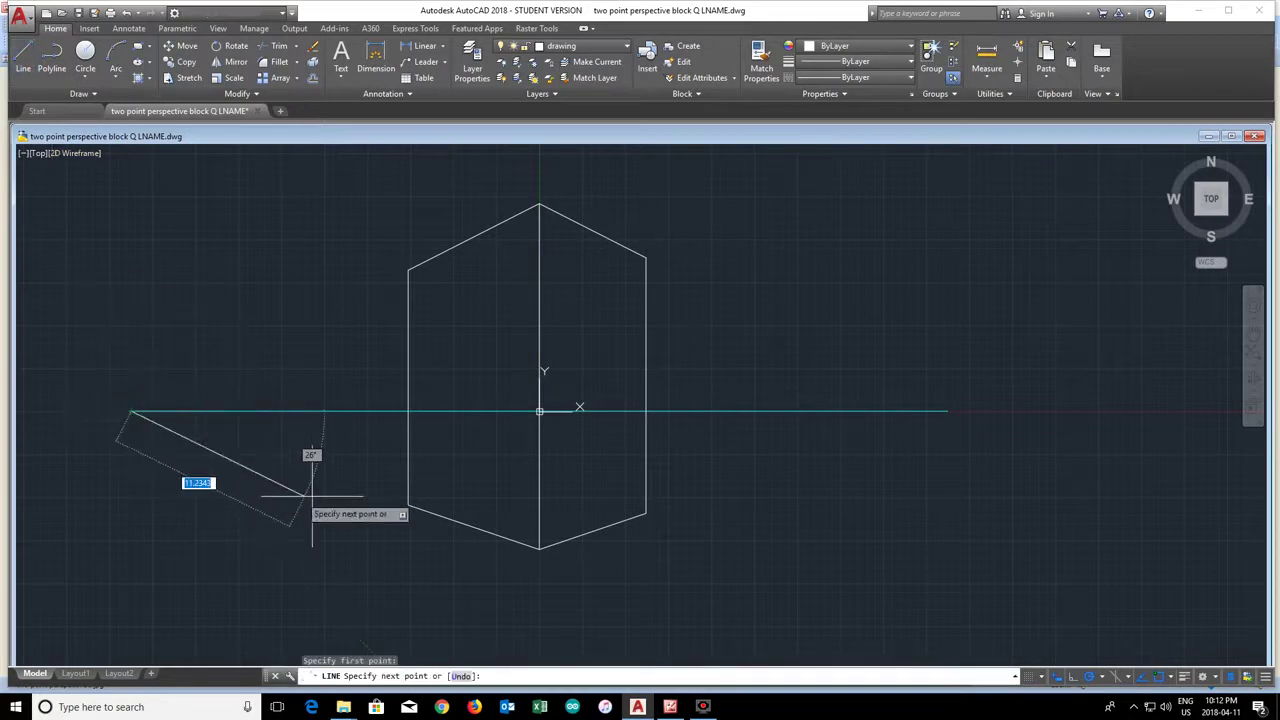
pyautogui.click(408, 505)
pyautogui.press('Return')
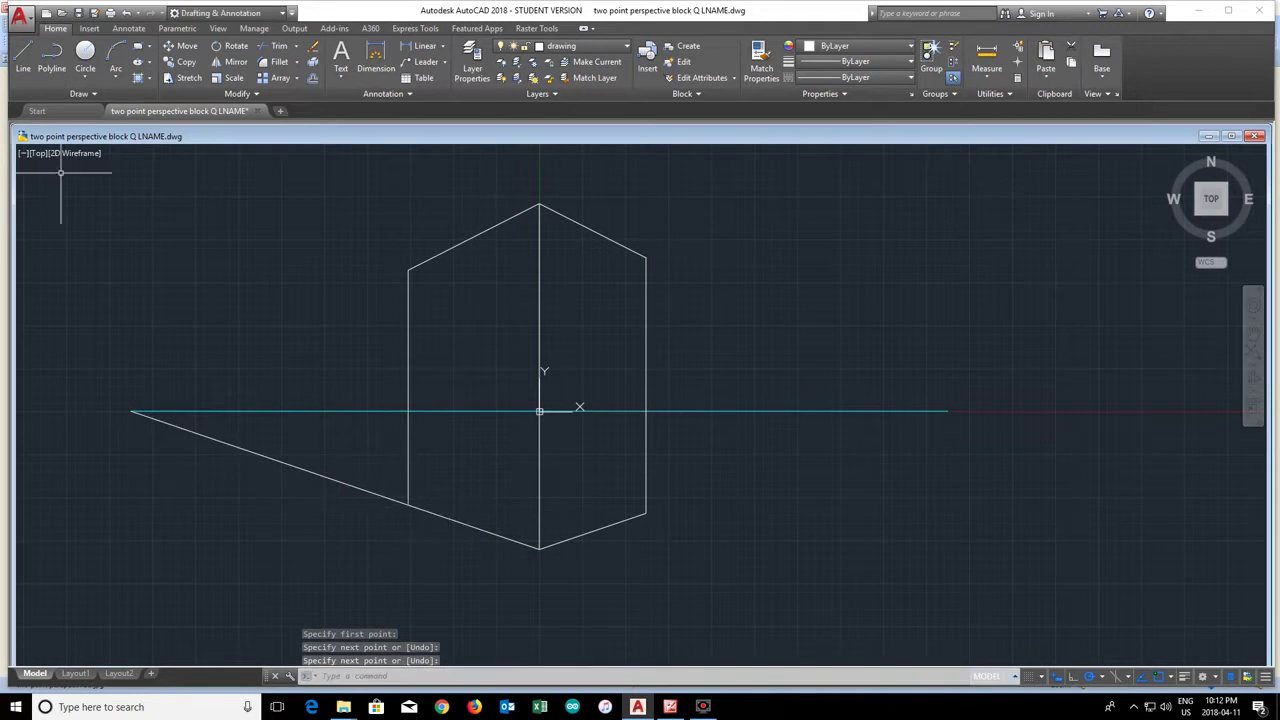
# Draw from the base's right corner to the right vanishing point, then a lower V back left
pyautogui.click(23, 60)
pyautogui.click(646, 514)
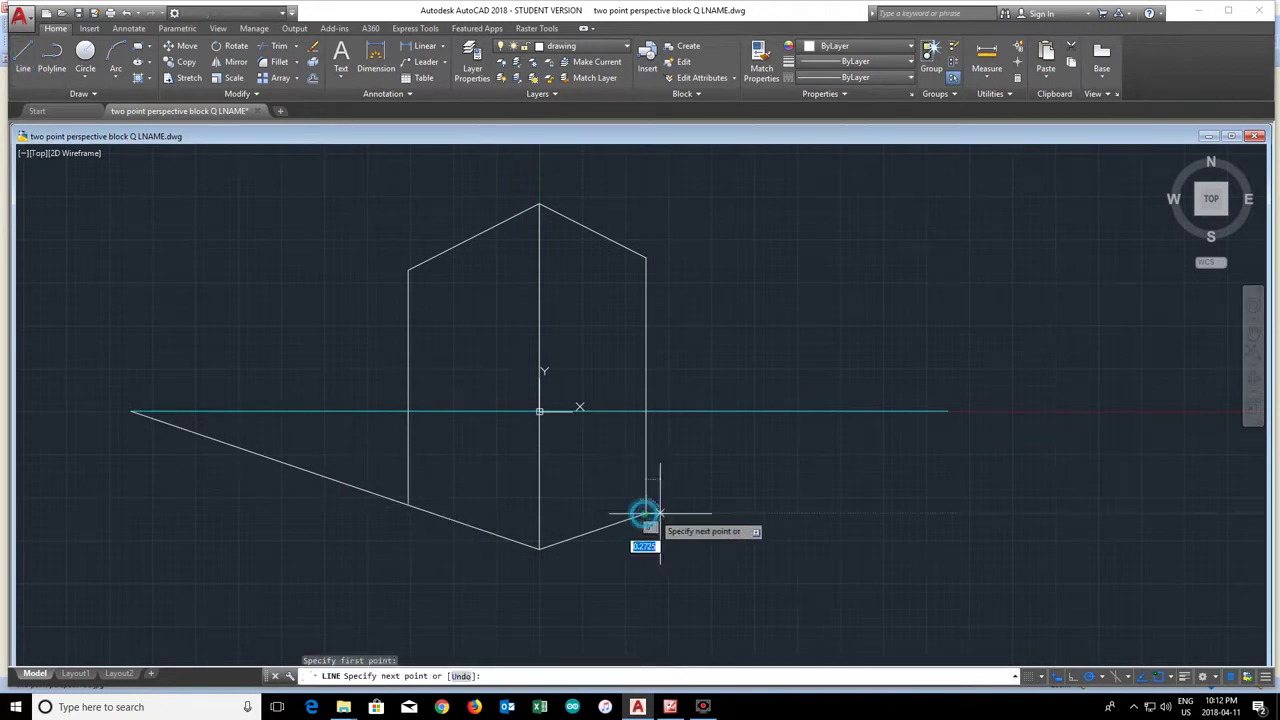
pyautogui.click(948, 411)
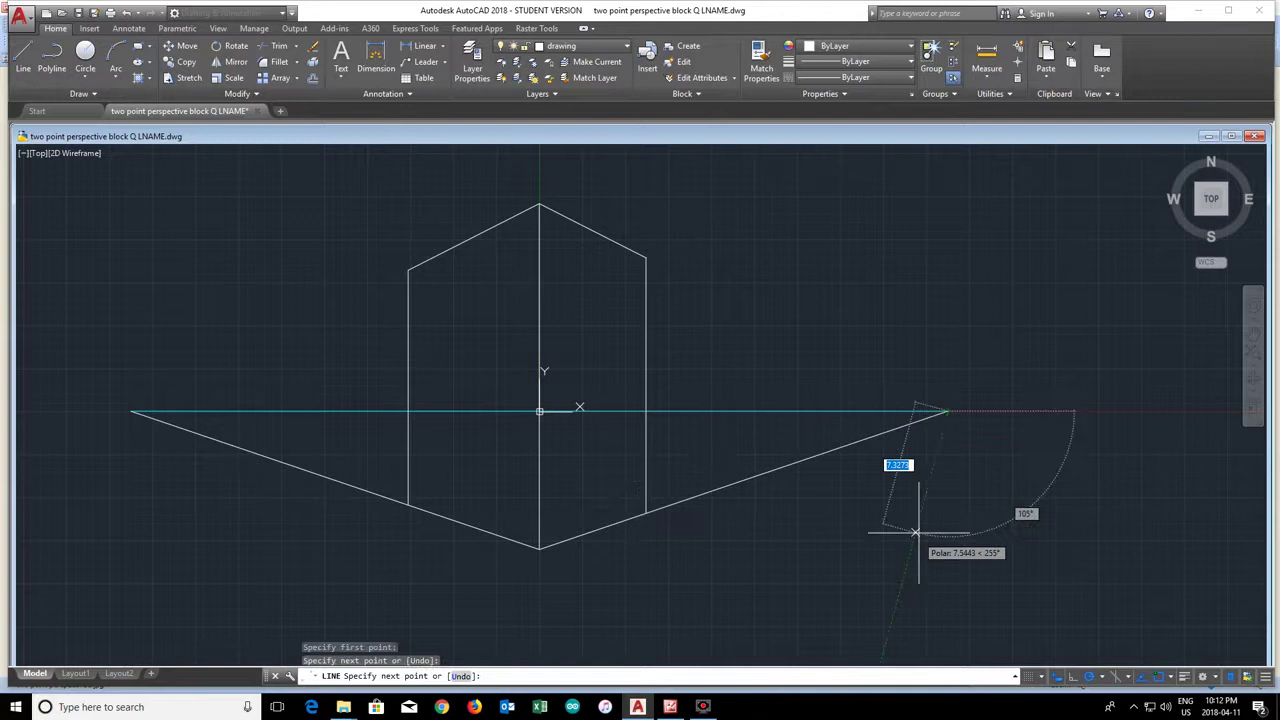
pyautogui.scroll(2, 562, 568)
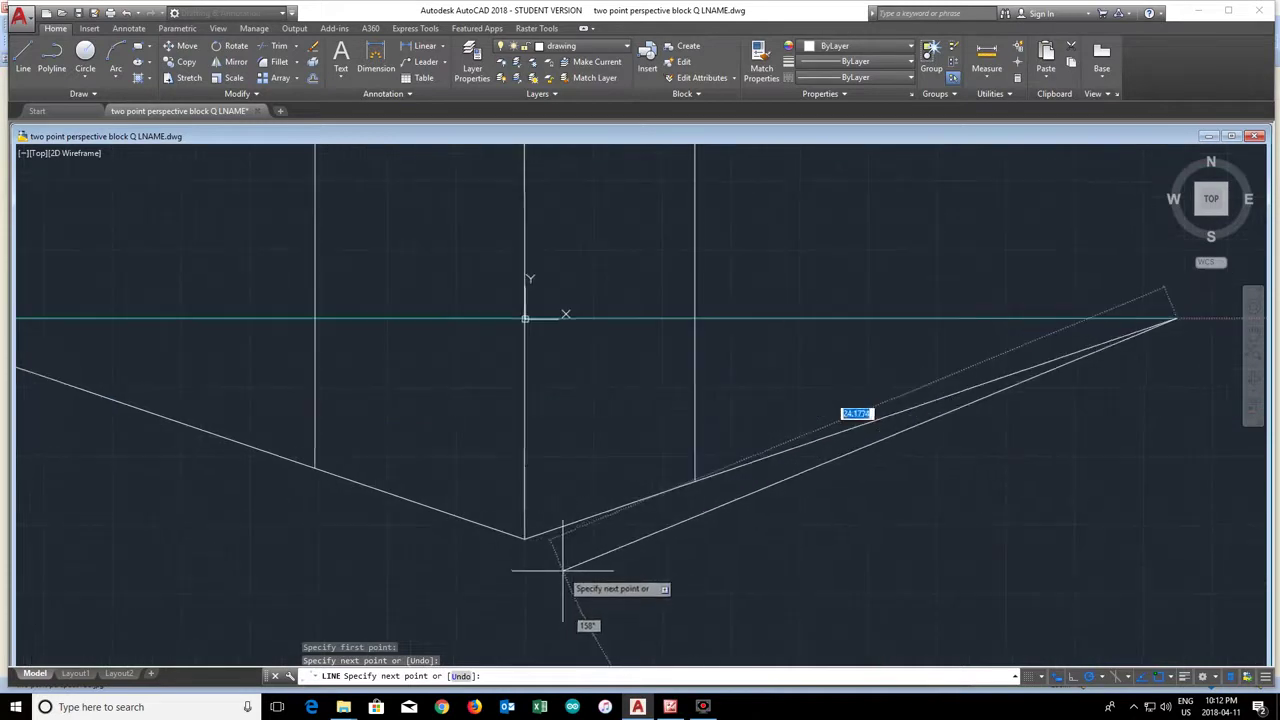
pyautogui.scroll(-4, 556, 578)
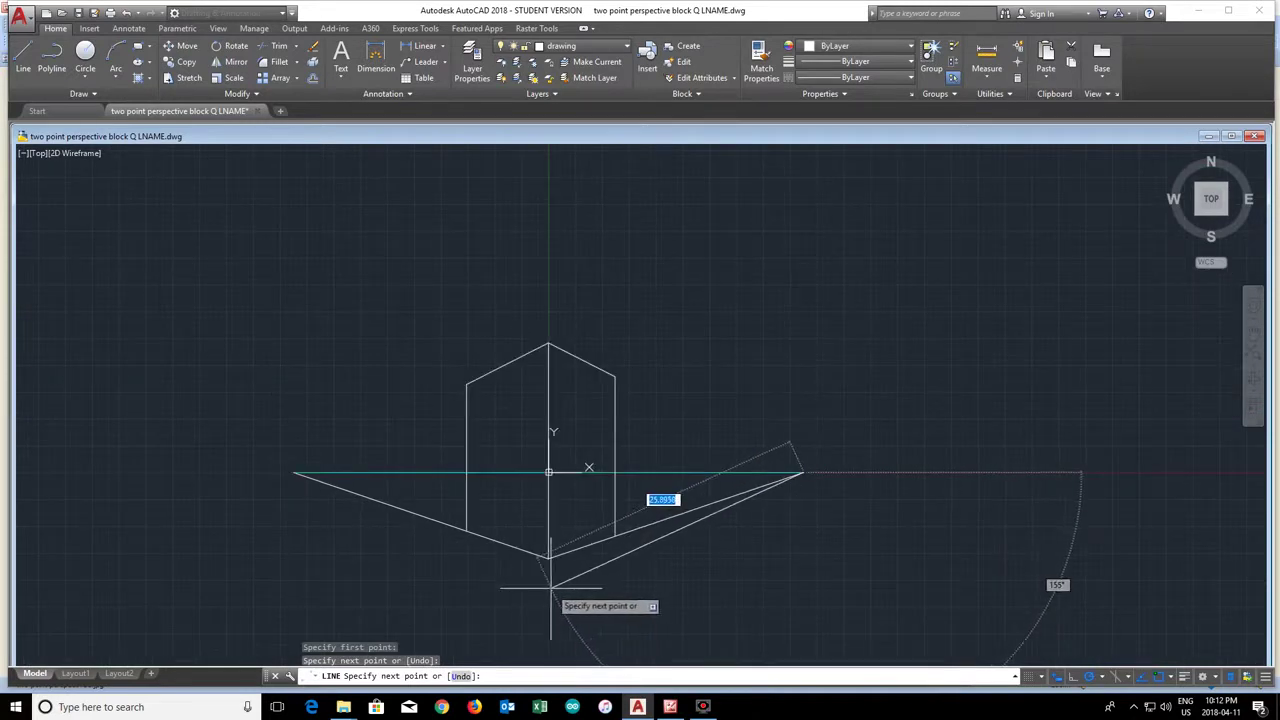
pyautogui.click(551, 588)
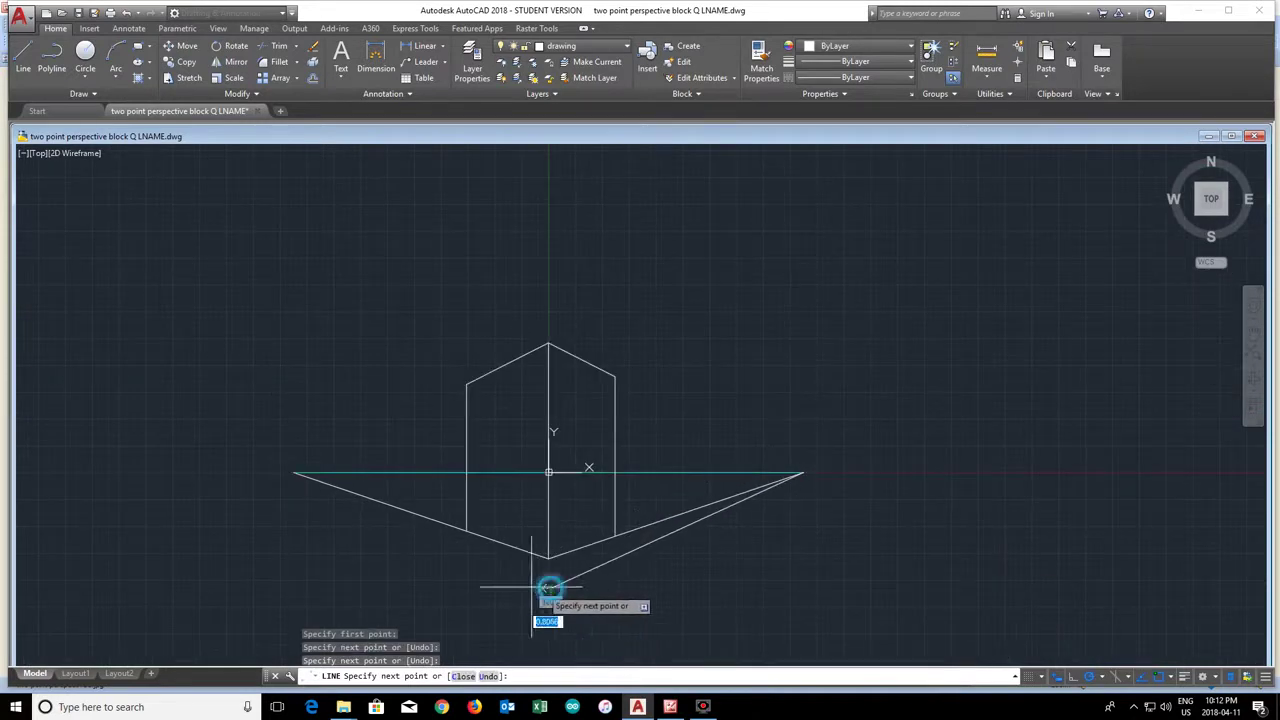
pyautogui.click(294, 472)
pyautogui.scroll(4, 562, 618)
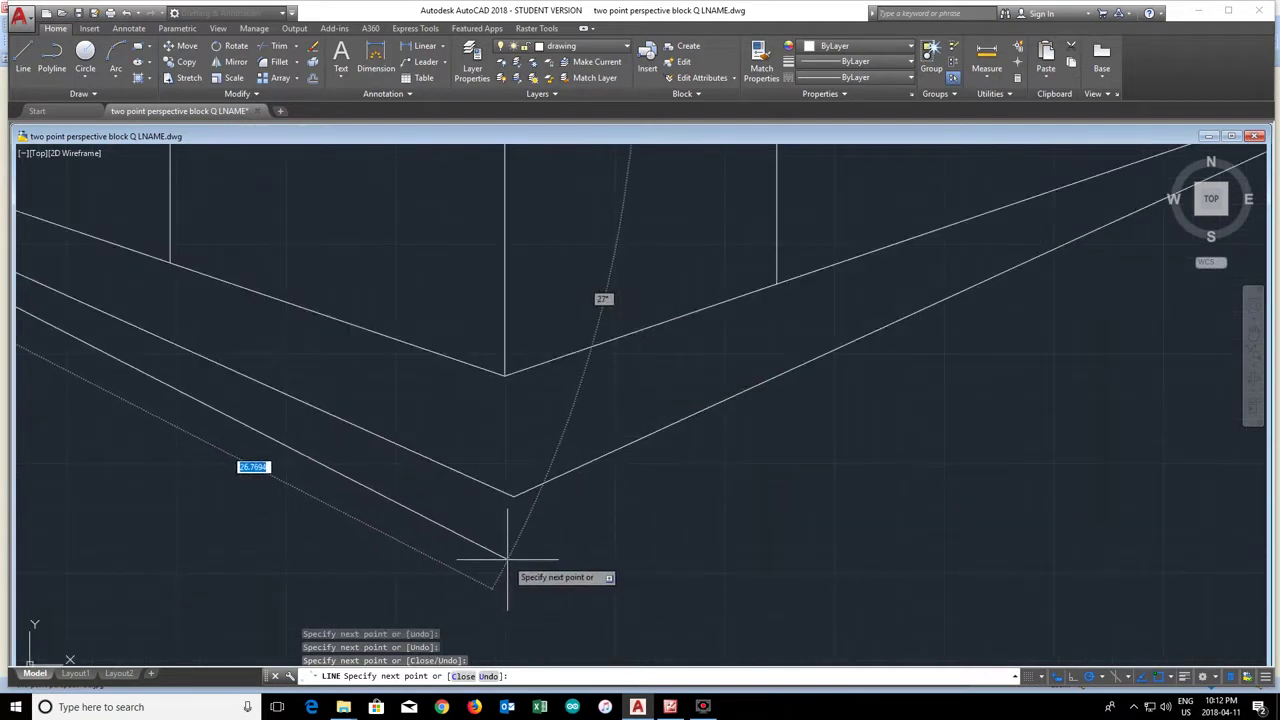
pyautogui.press('Escape')
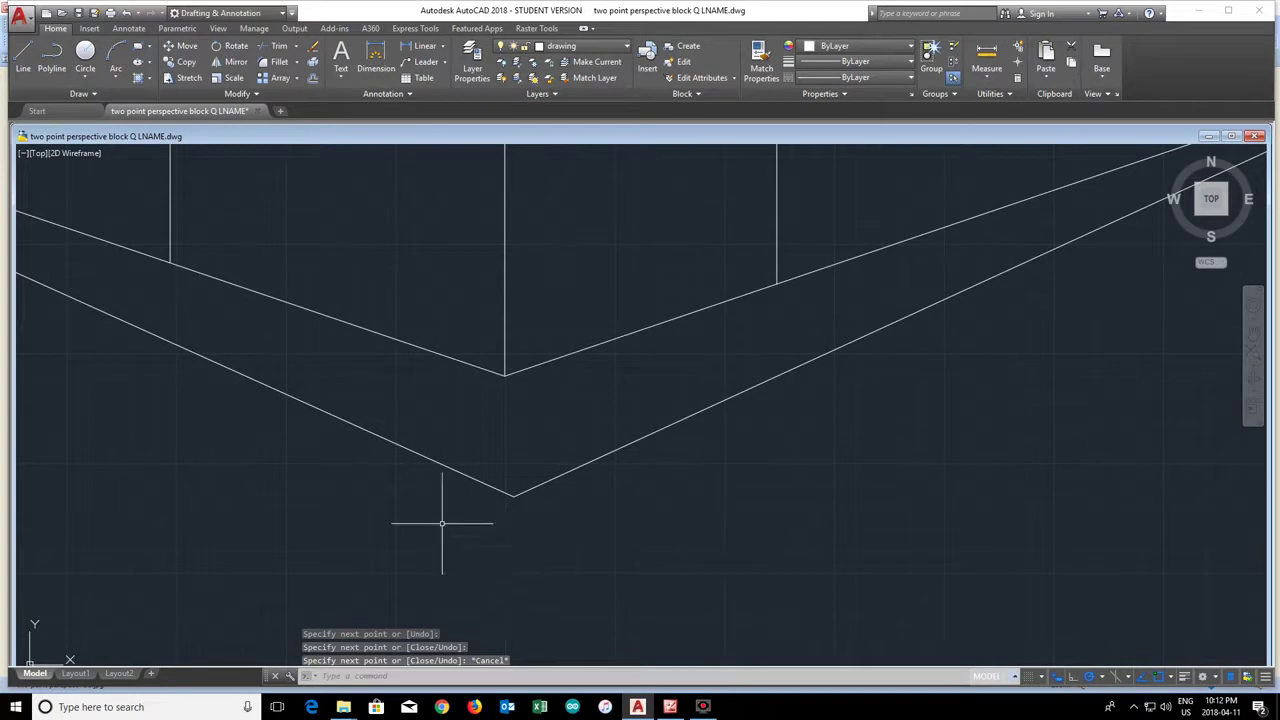
# Draw a line from the V's bottom vertex to the right vanishing point and across
pyautogui.click(25, 64)
pyautogui.click(514, 495)
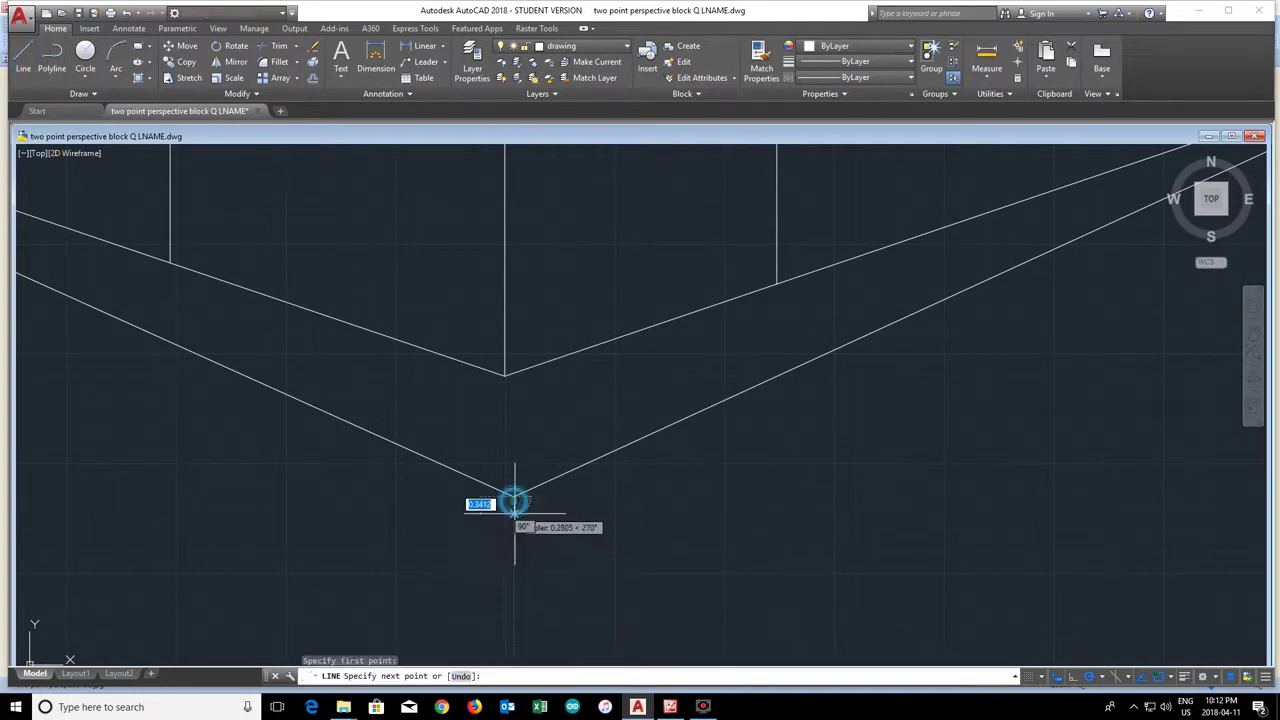
pyautogui.scroll(-4, 512, 522)
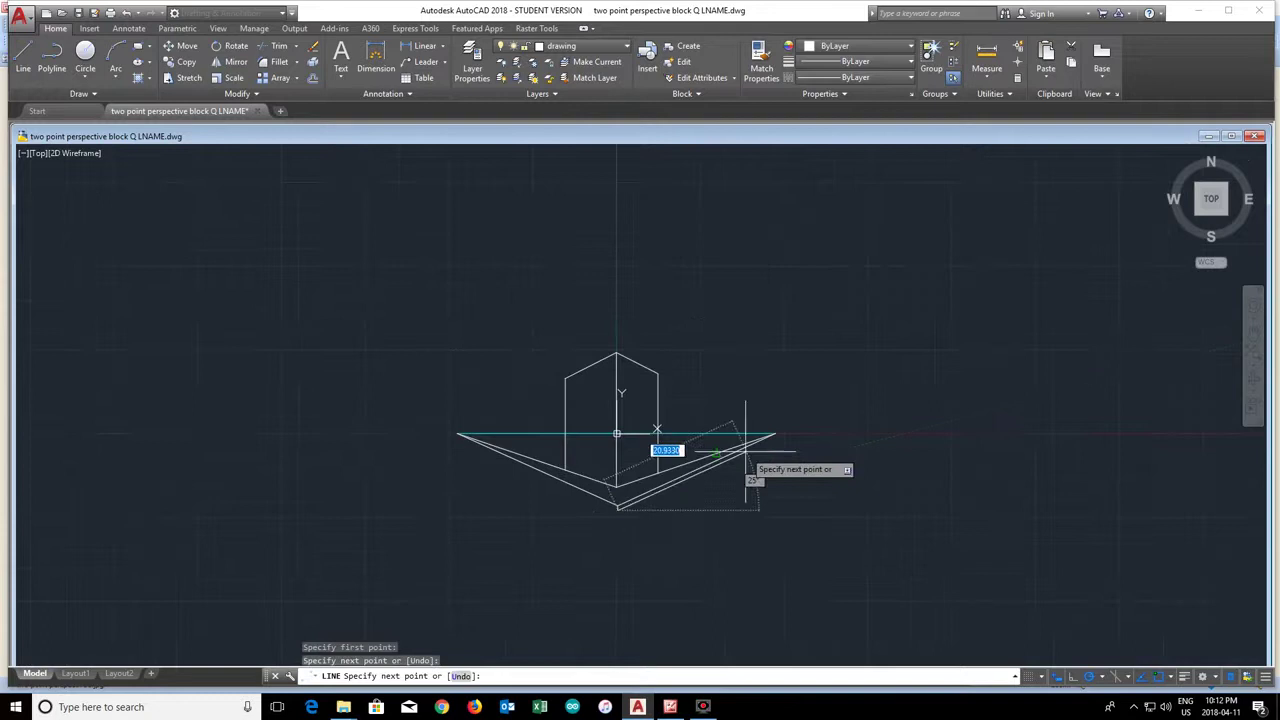
pyautogui.scroll(5, 776, 440)
pyautogui.scroll(3, 776, 440)
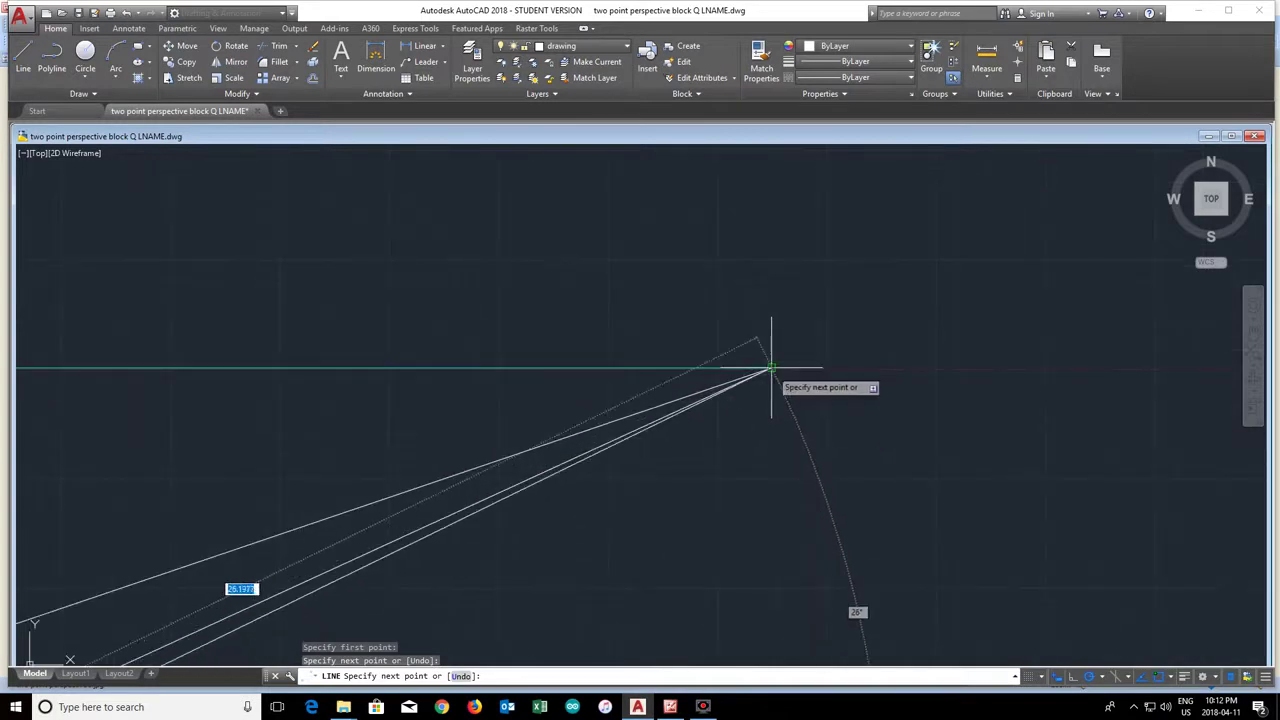
pyautogui.click(770, 374)
pyautogui.scroll(-5, 770, 374)
pyautogui.scroll(5, 445, 371)
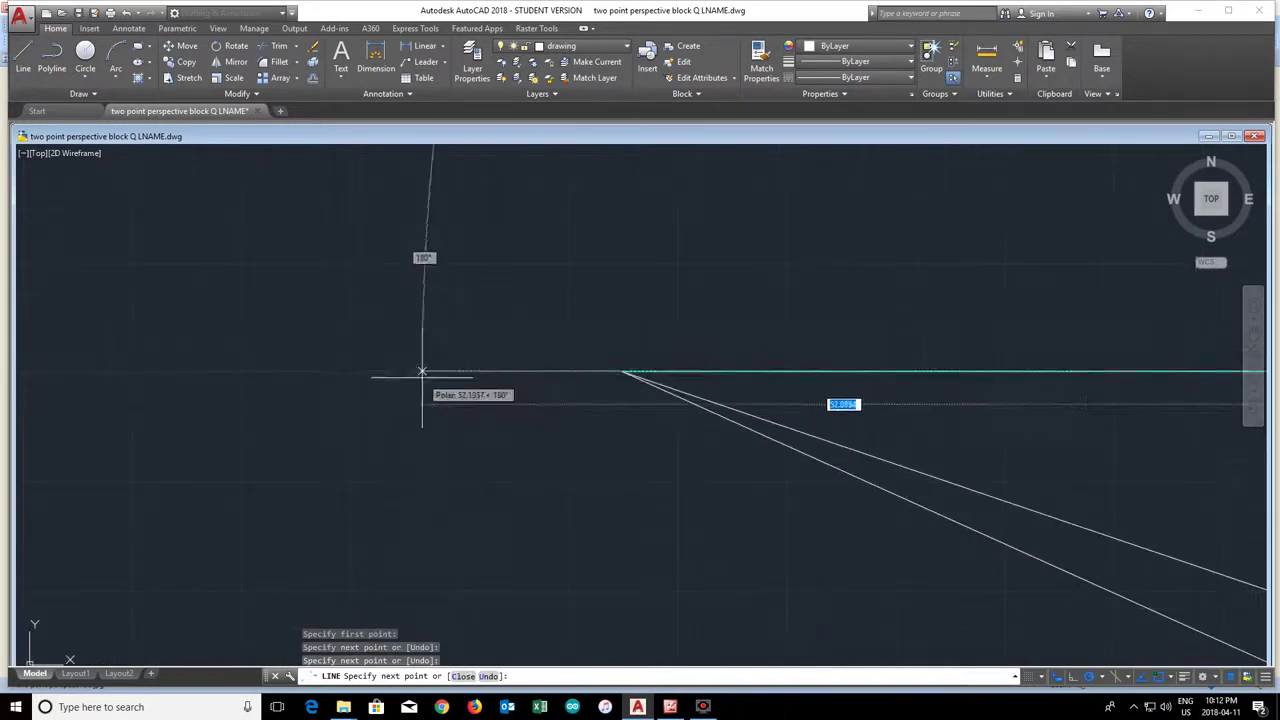
pyautogui.click(621, 373)
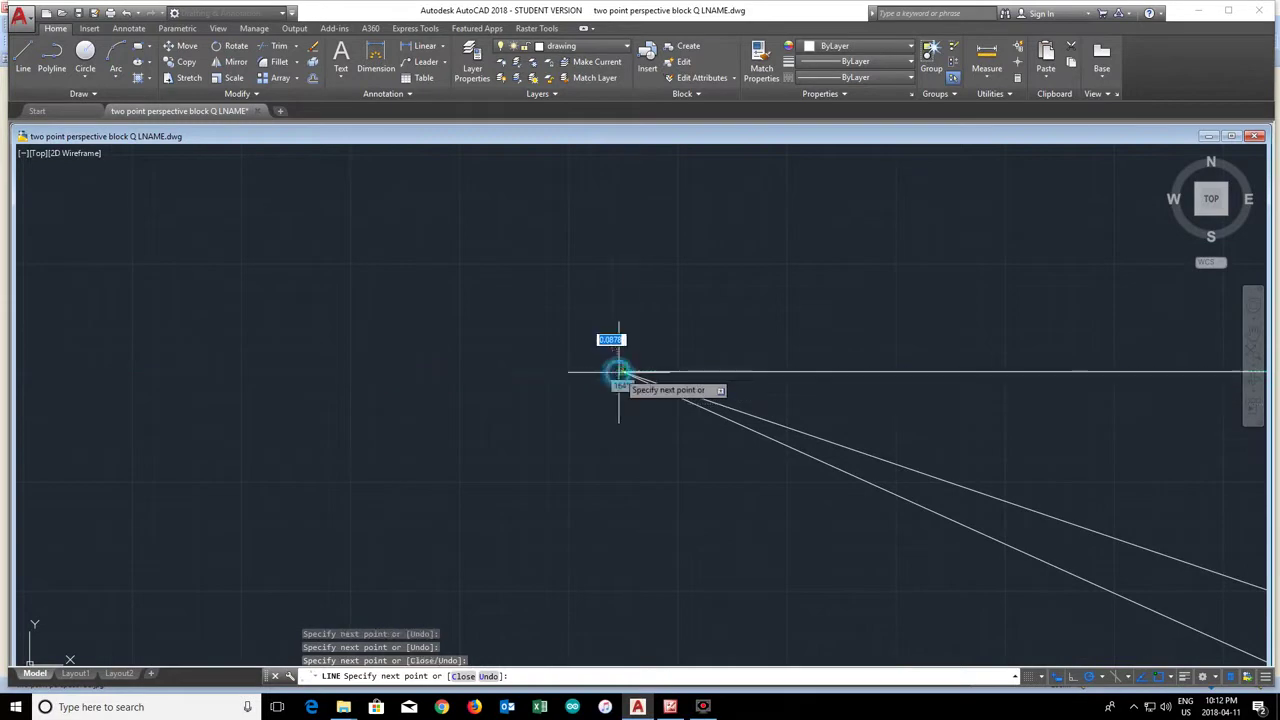
pyautogui.press('Return')
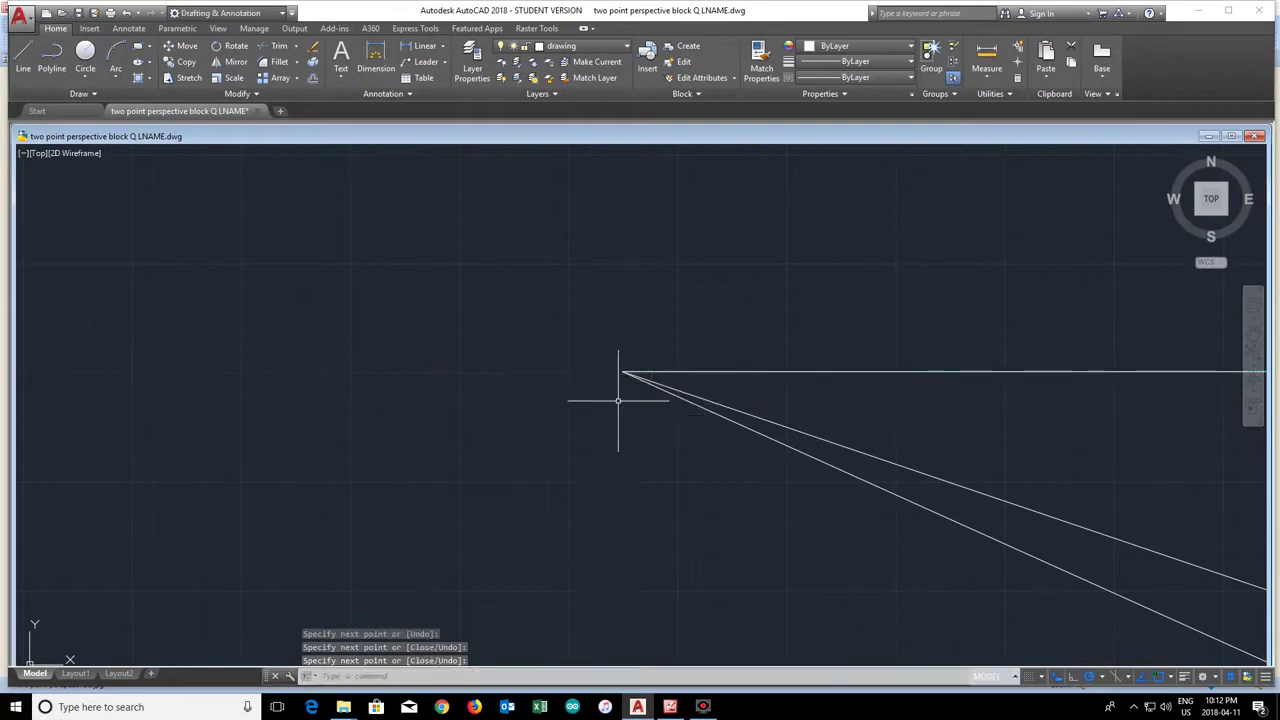
pyautogui.scroll(-3, 617, 394)
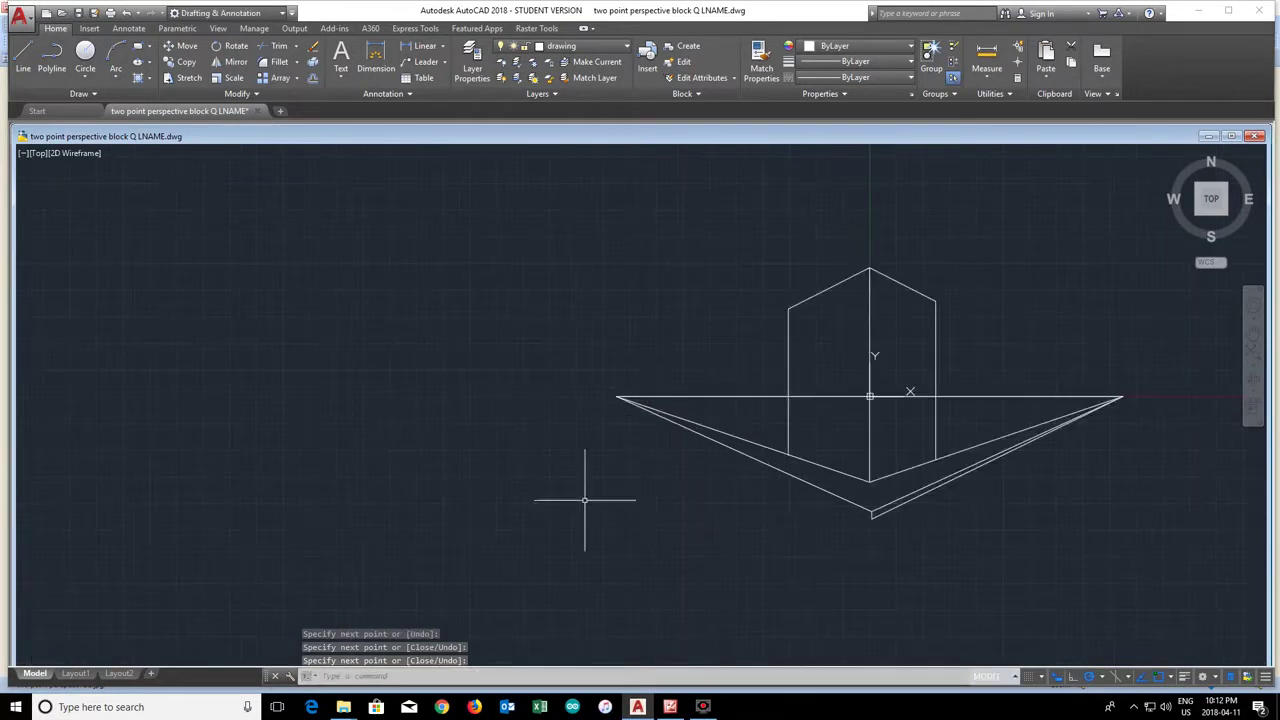
# Draw a line from the lowest vertex to the left vanishing point and recentre the view
pyautogui.click(23, 58)
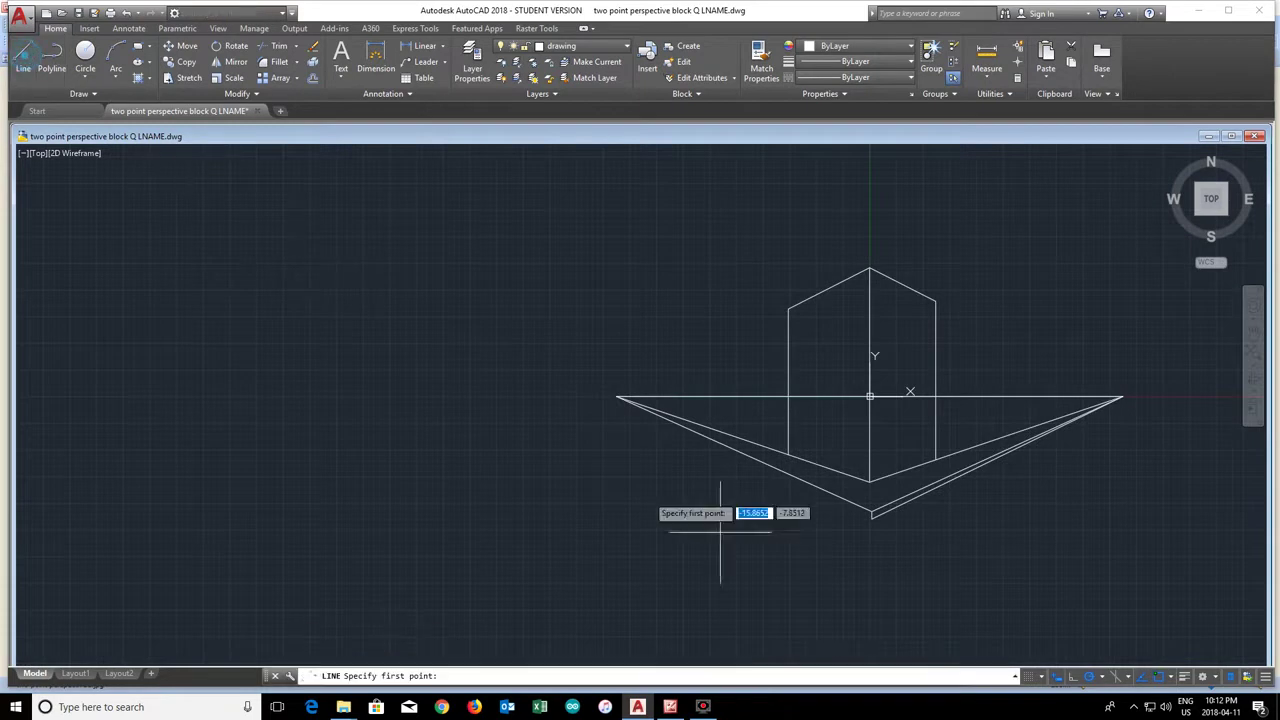
pyautogui.click(875, 518)
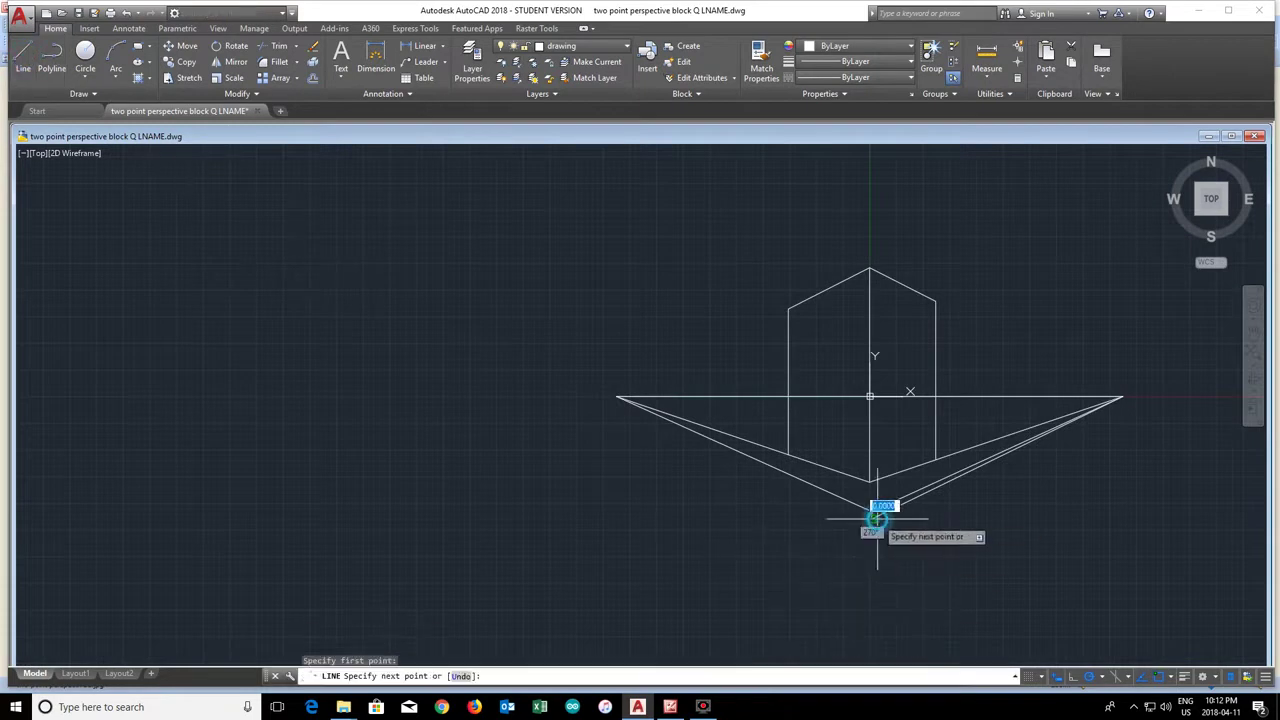
pyautogui.click(617, 397)
pyautogui.press('Return')
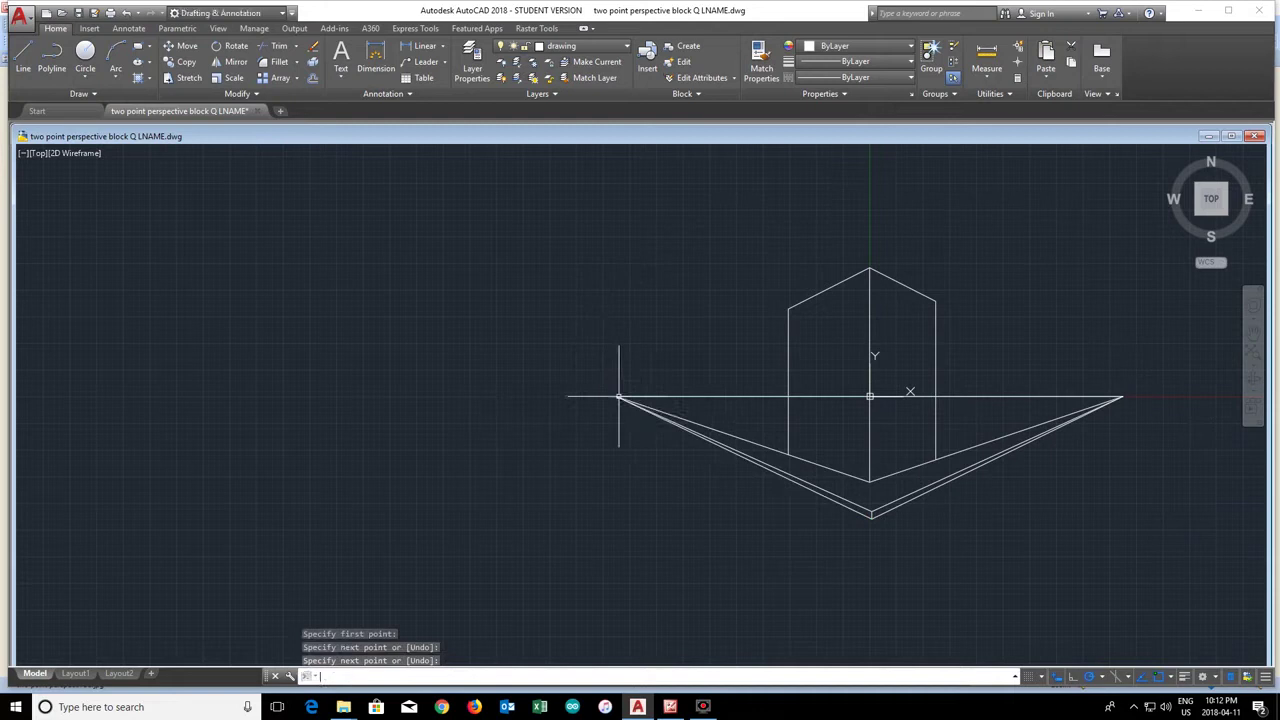
pyautogui.scroll(2, 886, 516)
pyautogui.scroll(-2, 955, 528)
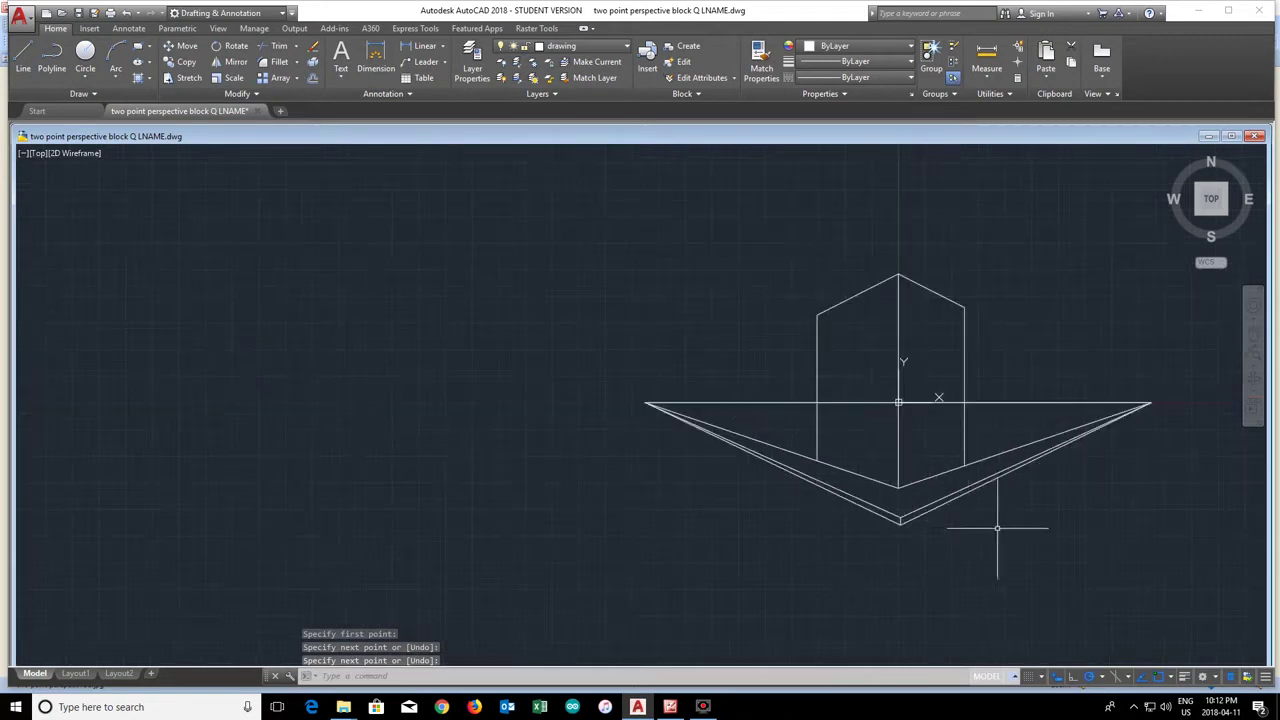
pyautogui.moveTo(974, 527); pyautogui.dragTo(680, 537, button='middle')
# Draw the second block's vertical front corner edge down to the lower diagonal
pyautogui.scroll(1, 683, 374)
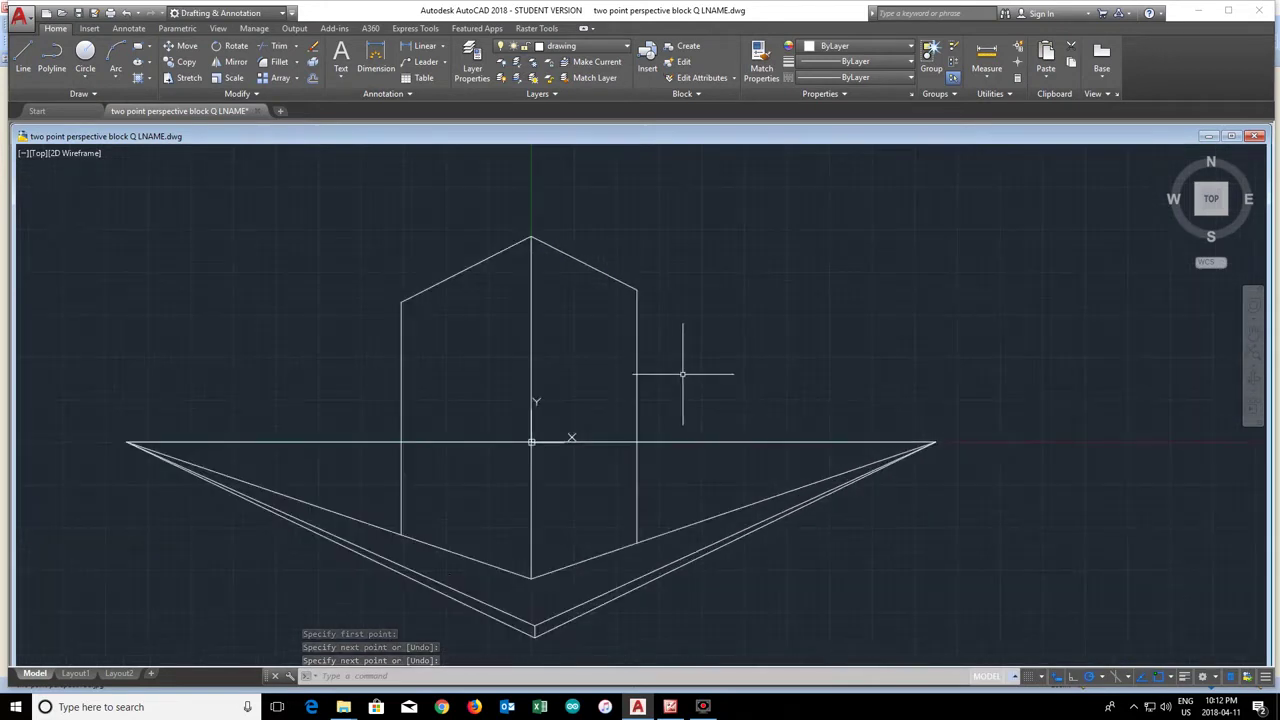
pyautogui.click(23, 58)
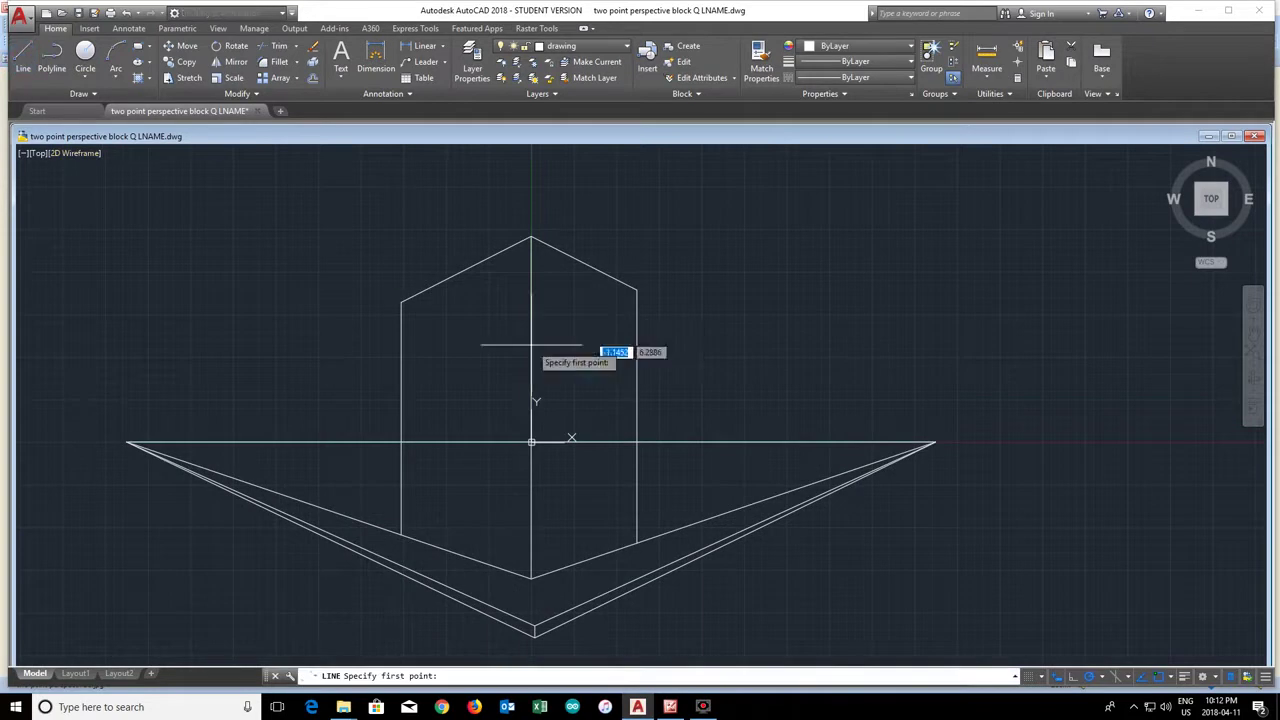
pyautogui.click(636, 340)
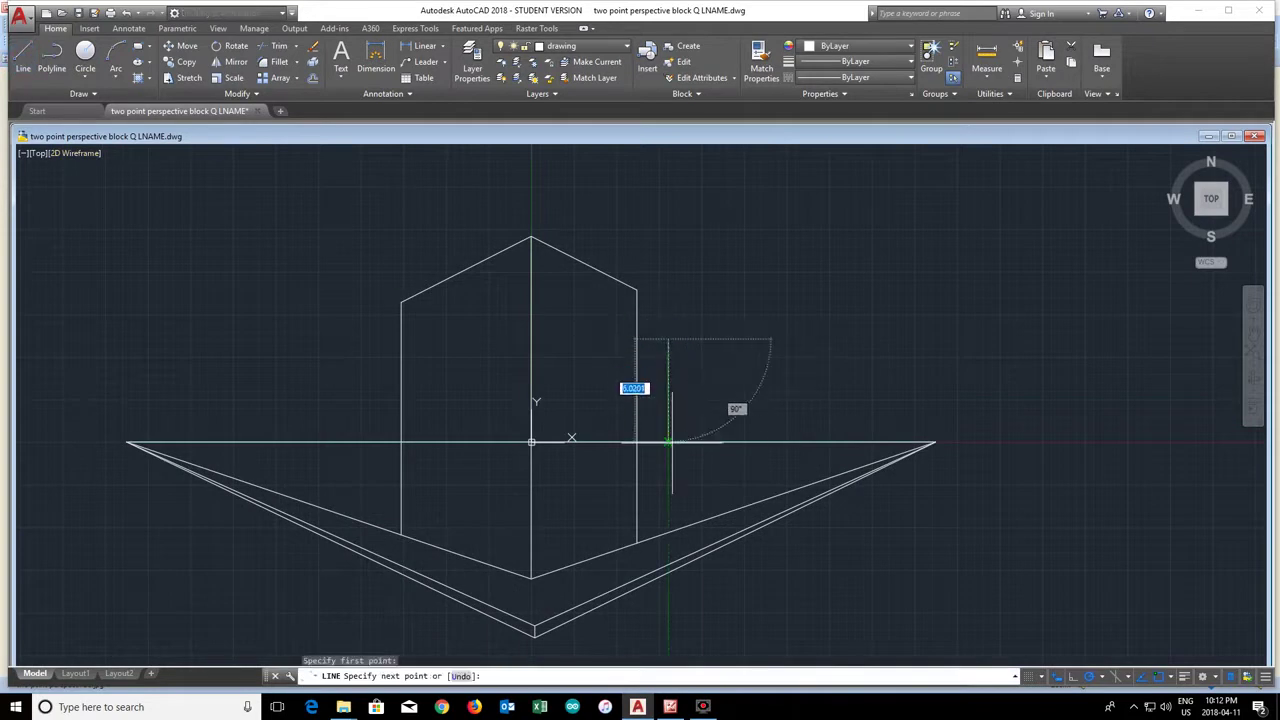
pyautogui.click(668, 533)
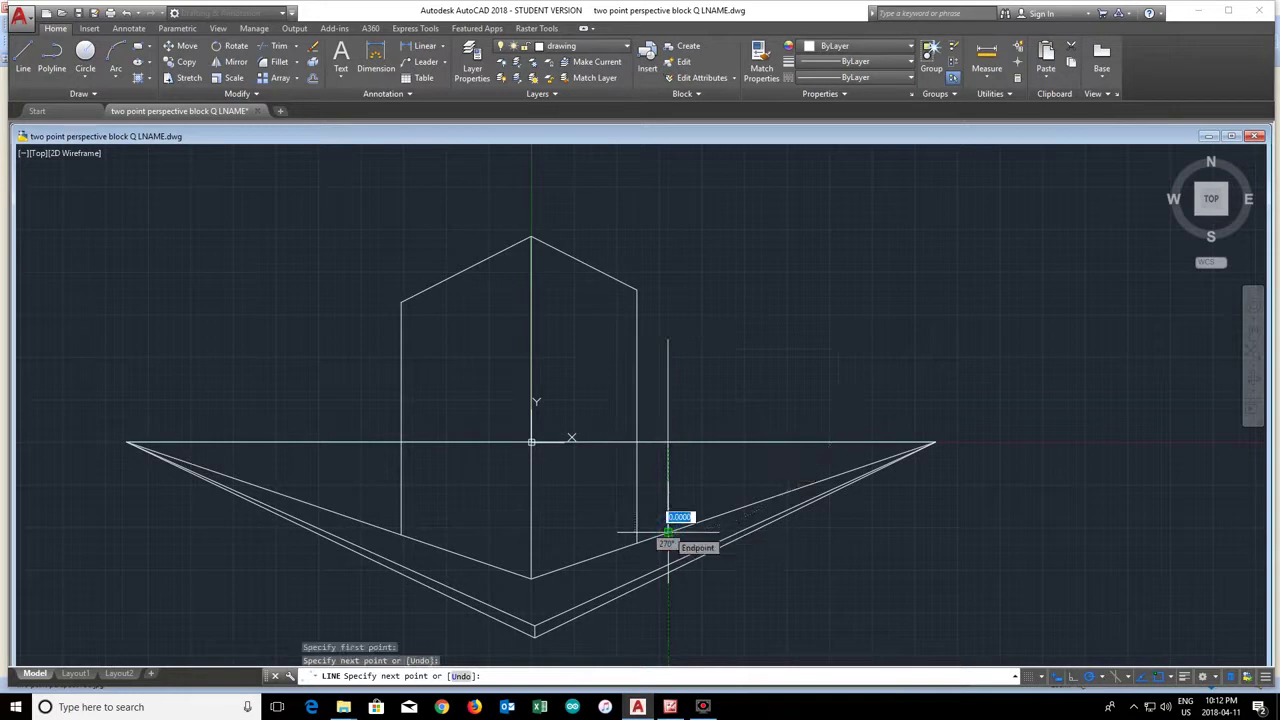
pyautogui.press('Return')
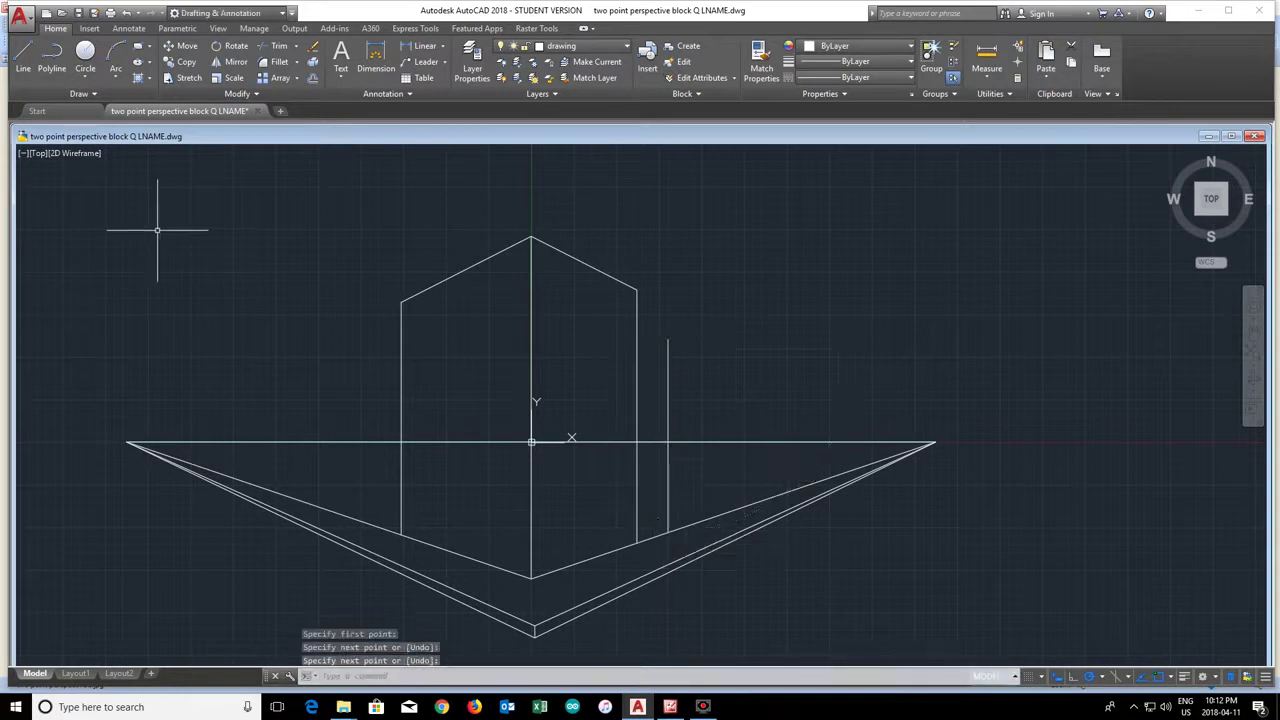
# Join the corner edge's top to both the left and right vanishing points
pyautogui.click(24, 62)
pyautogui.click(127, 441)
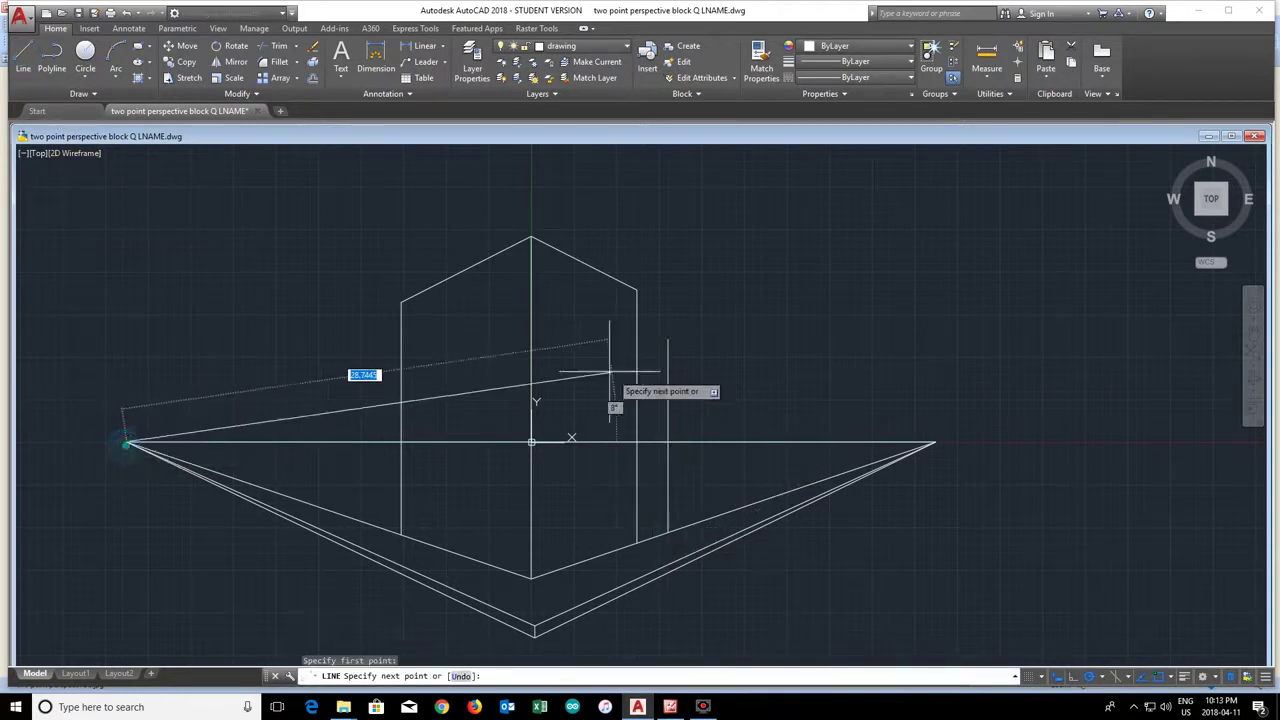
pyautogui.click(668, 342)
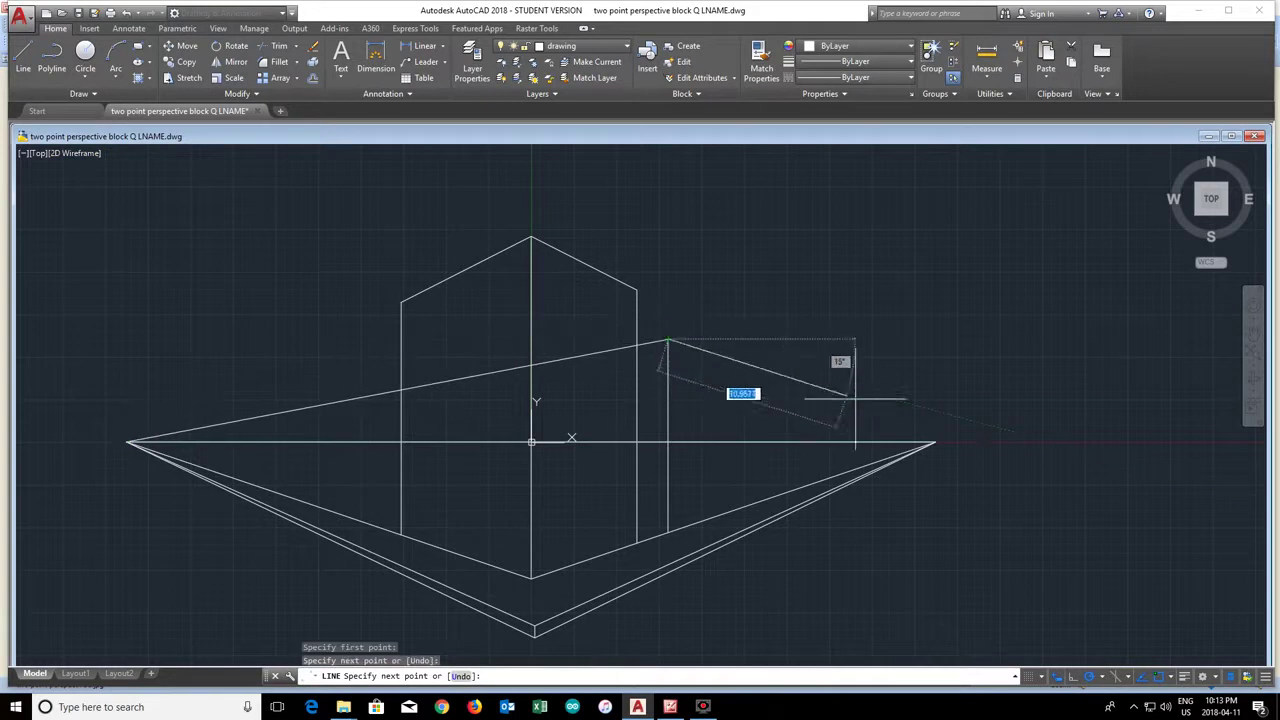
pyautogui.click(933, 441)
pyautogui.press('Return')
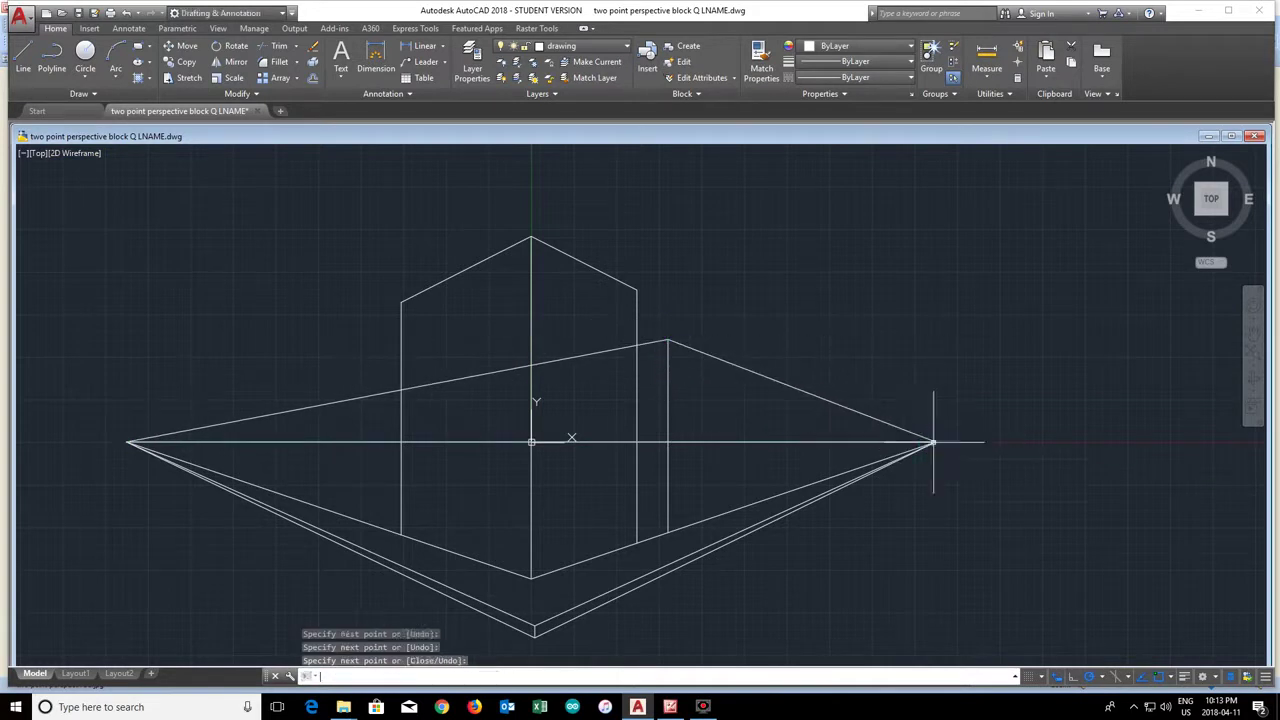
# Draw a second vertical edge to the right between the upper and lower diagonals
pyautogui.click(24, 52)
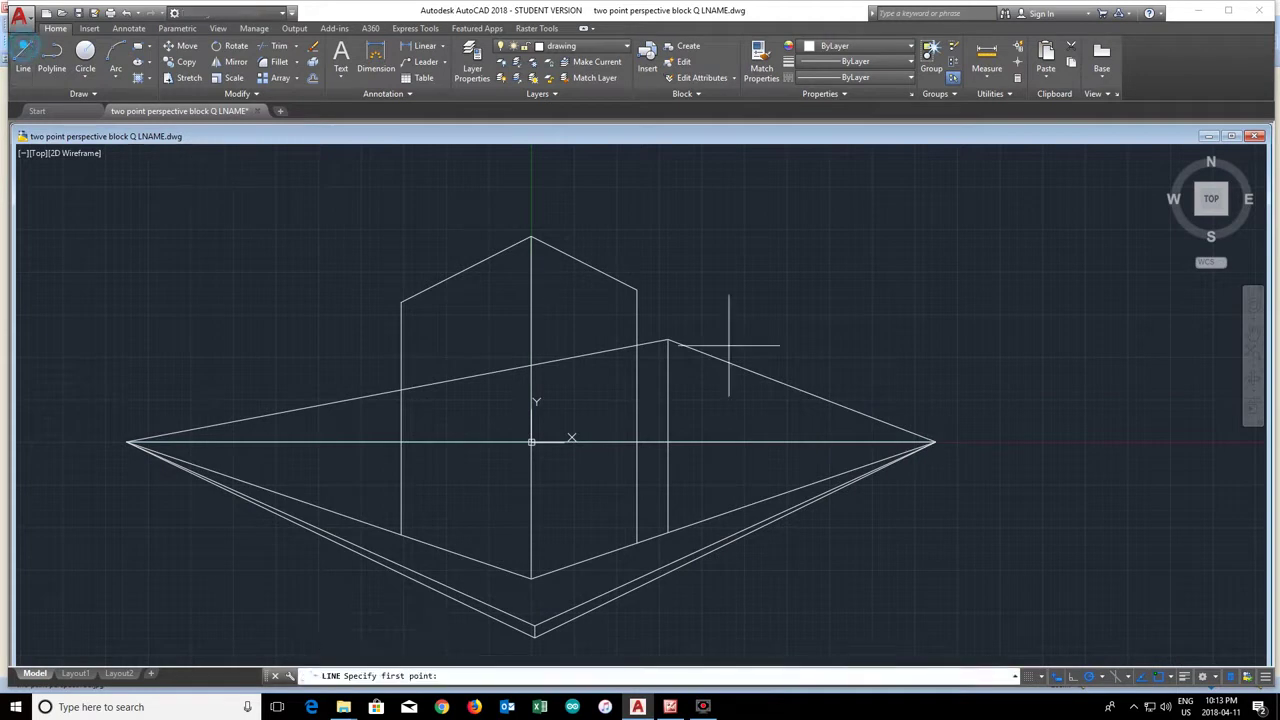
pyautogui.click(718, 339)
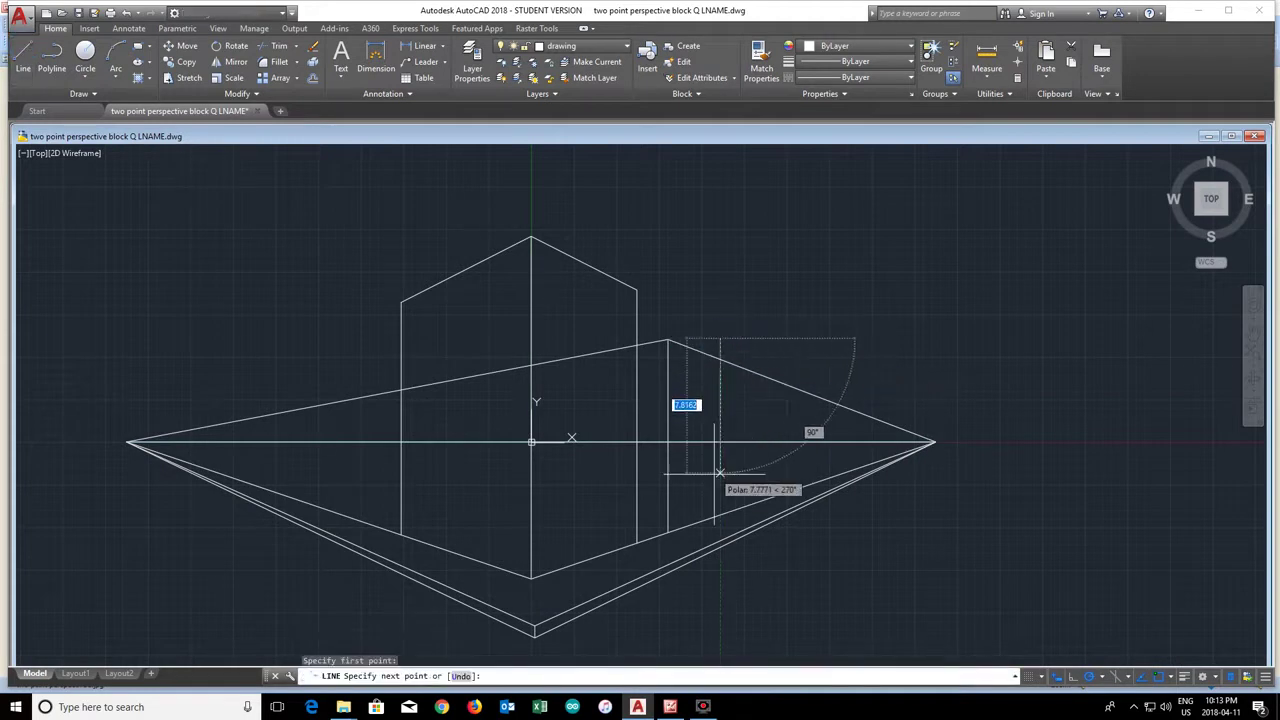
pyautogui.click(720, 516)
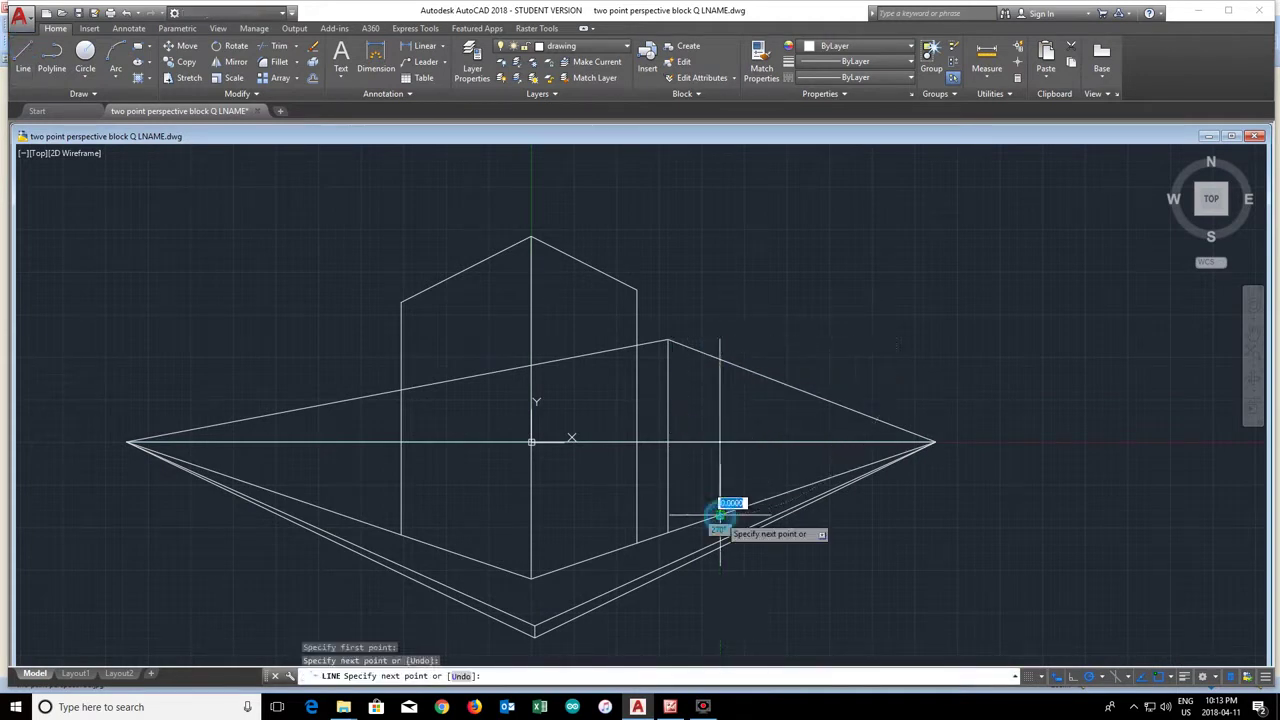
pyautogui.press('Return')
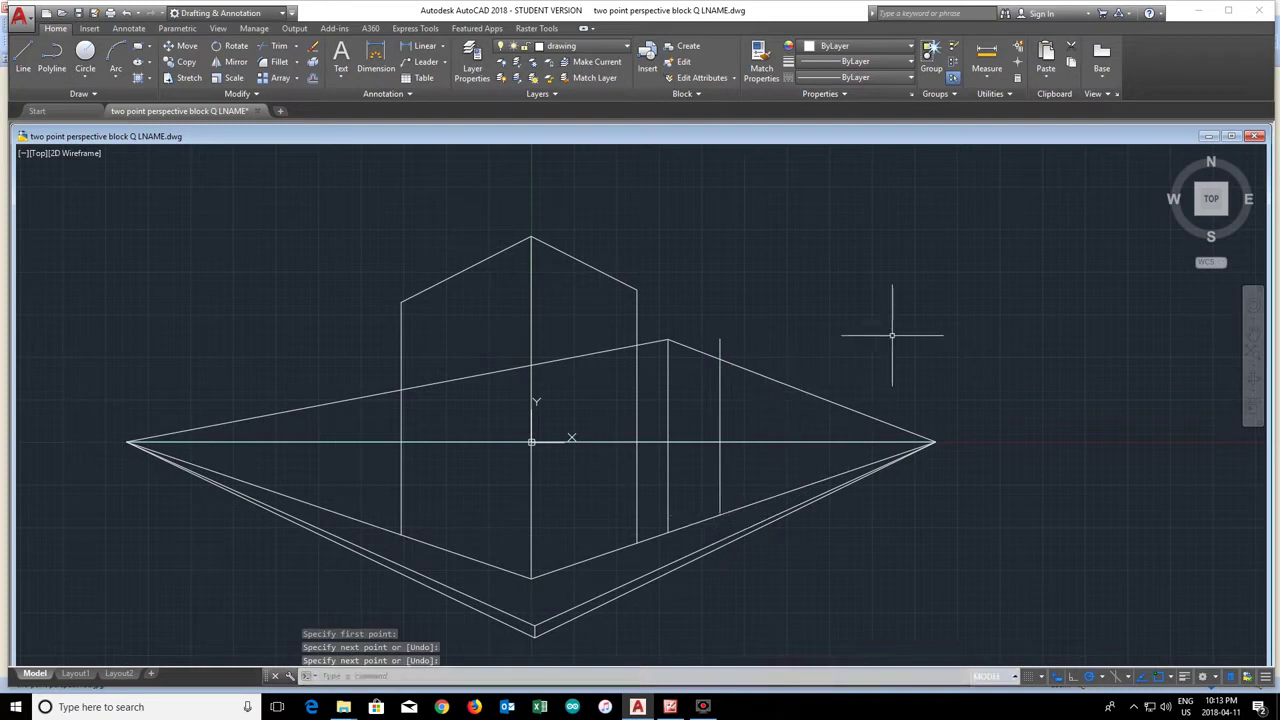
# Connect the bottom of the second block's front corner edge to the left vanishing point
pyautogui.click(28, 56)
pyautogui.click(672, 531)
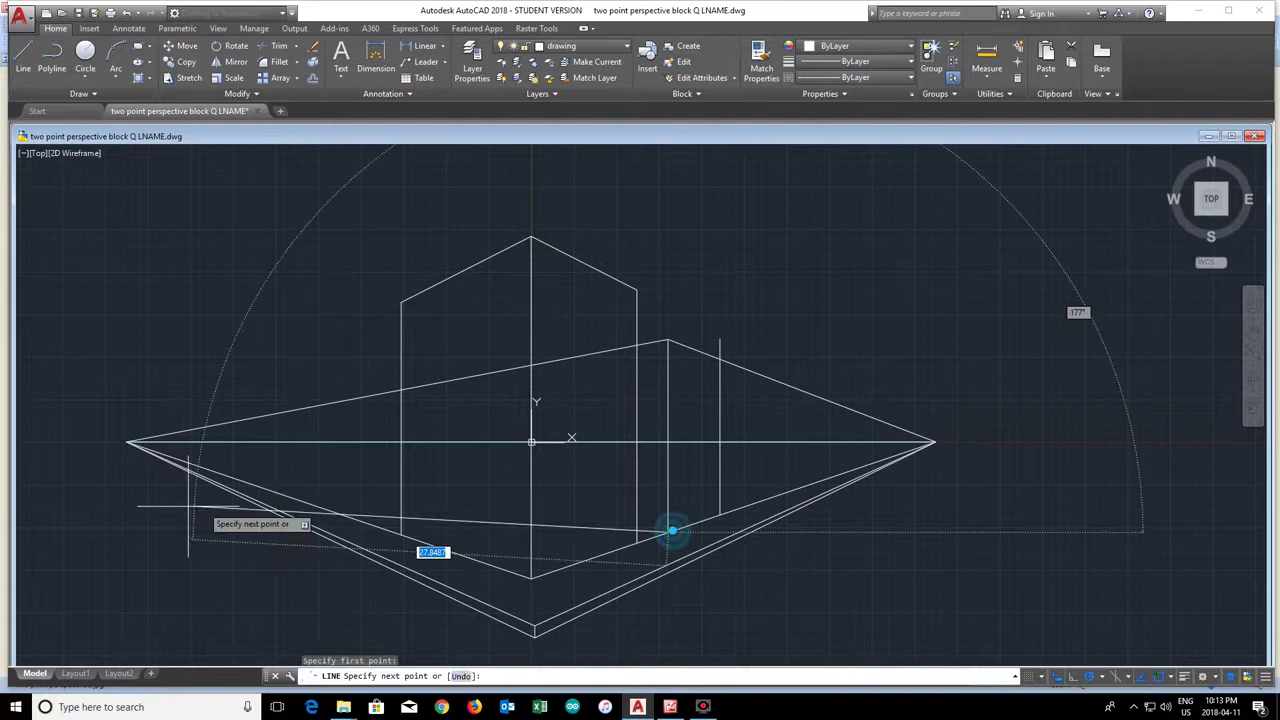
pyautogui.click(129, 442)
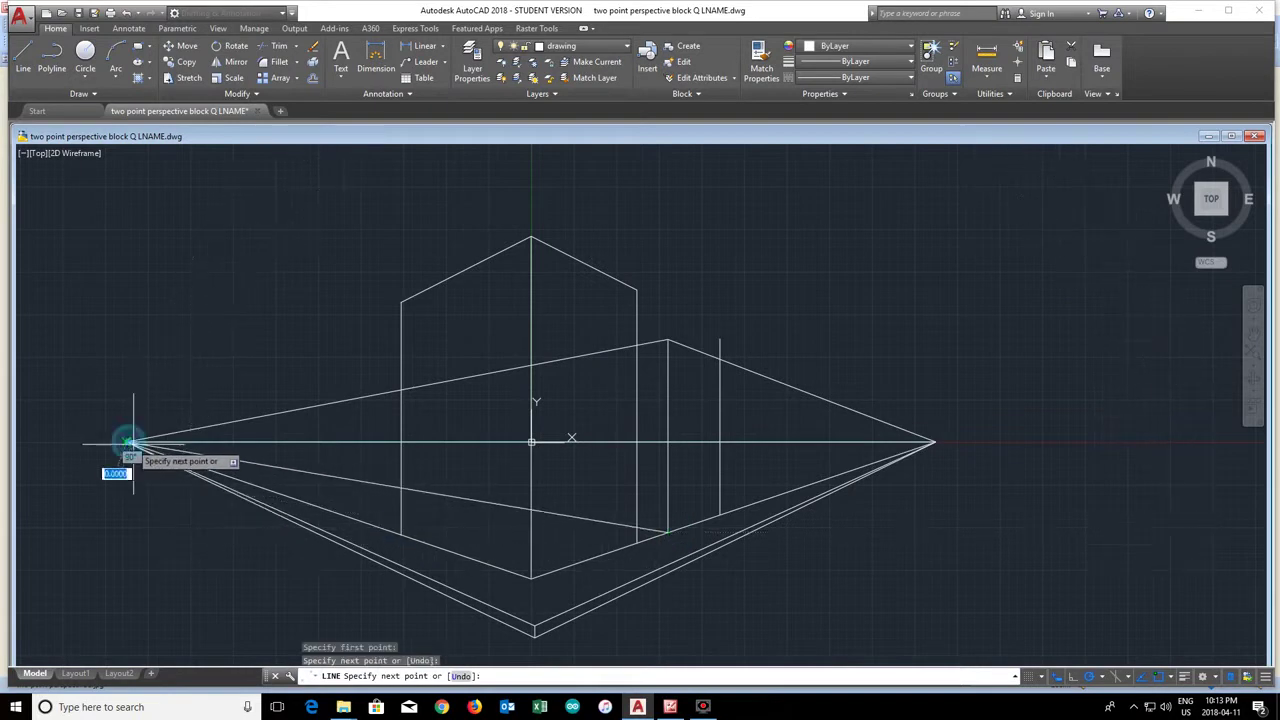
pyautogui.press('Return')
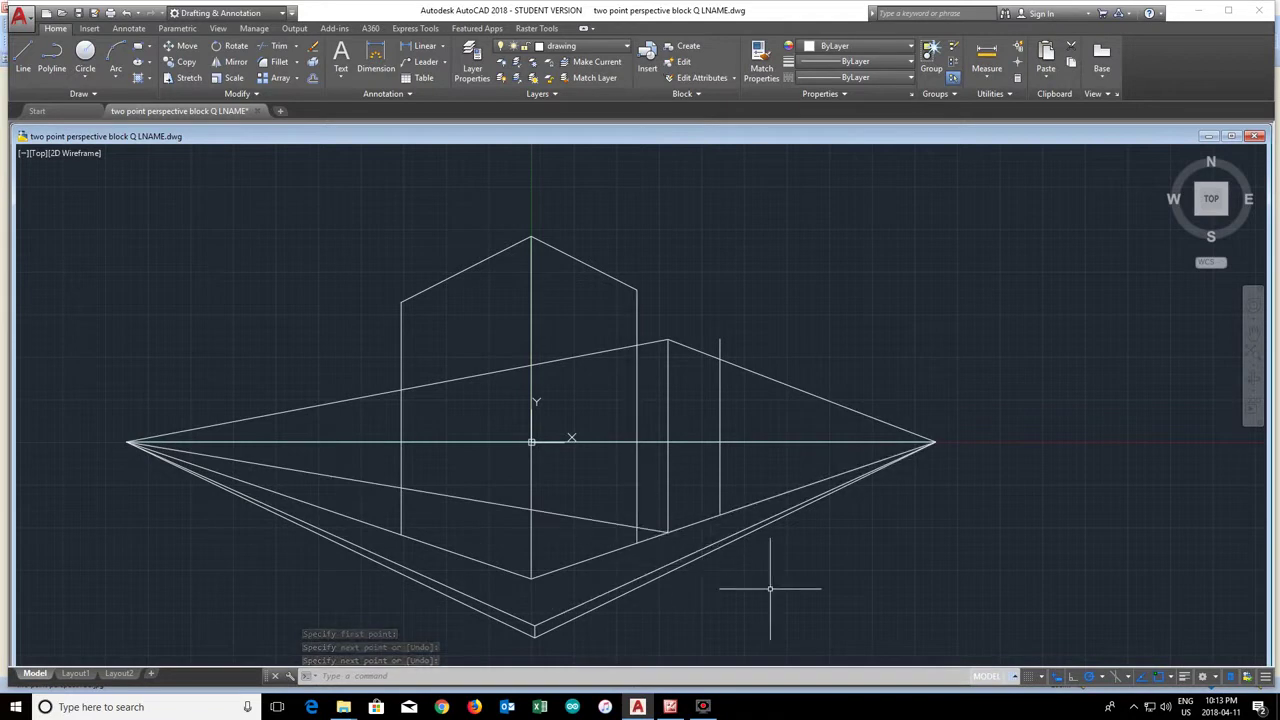
# Trim the second block's hidden diagonal segments and the stubs beyond its right and top edges
pyautogui.moveTo(770, 588)
pyautogui.mouseDown()
pyautogui.moveTo(845, 339)
pyautogui.moveTo(639, 253)
pyautogui.moveTo(493, 341)
pyautogui.moveTo(497, 503)
pyautogui.moveTo(593, 604)
pyautogui.moveTo(742, 613)
pyautogui.moveTo(836, 582)
pyautogui.moveTo(725, 588)
pyautogui.moveTo(572, 524)
pyautogui.moveTo(566, 333)
pyautogui.moveTo(790, 297)
pyautogui.moveTo(851, 492)
pyautogui.moveTo(755, 608)
pyautogui.mouseUp()
pyautogui.press('Escape')
pyautogui.scroll(2, 690, 497)
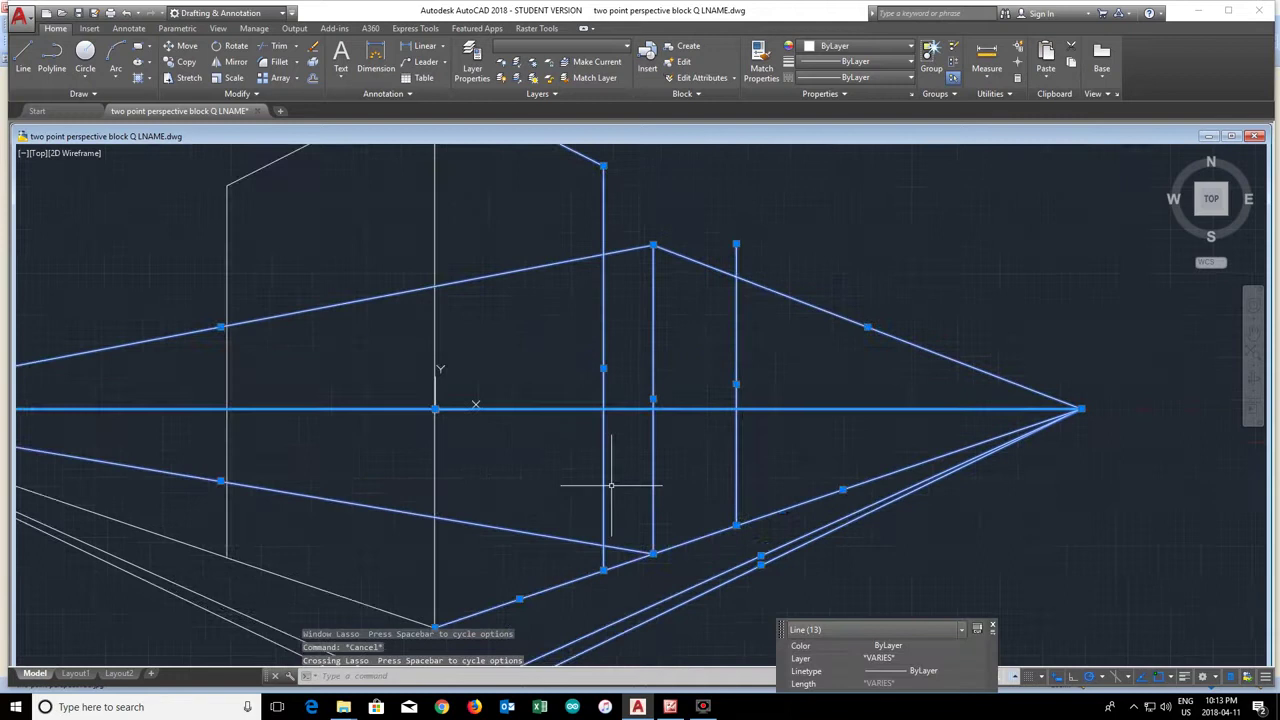
pyautogui.click(268, 49)
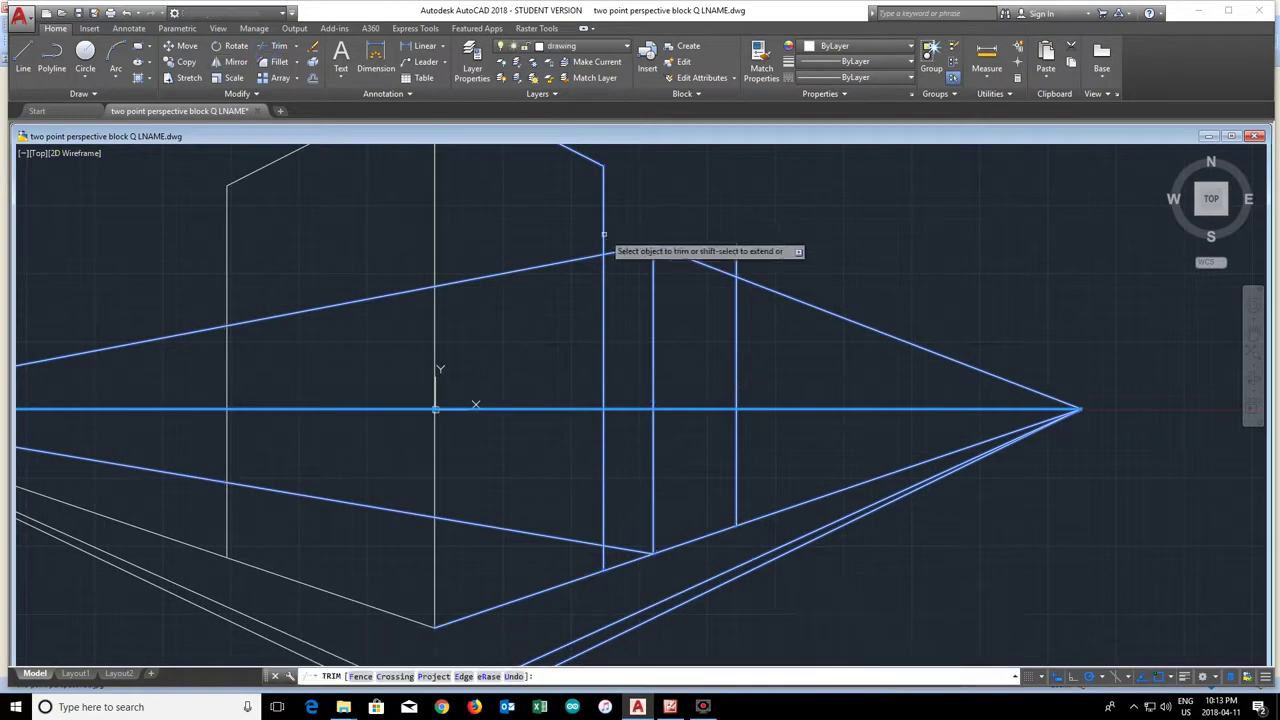
pyautogui.click(588, 257)
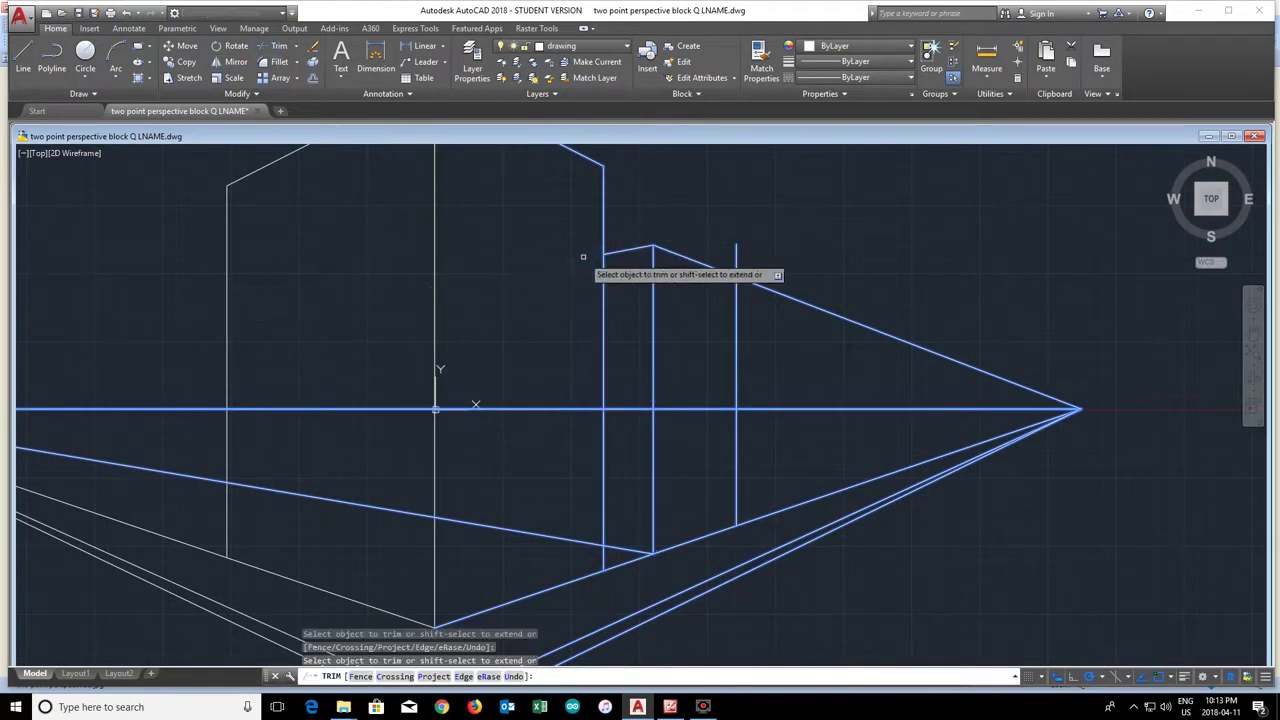
pyautogui.click(541, 533)
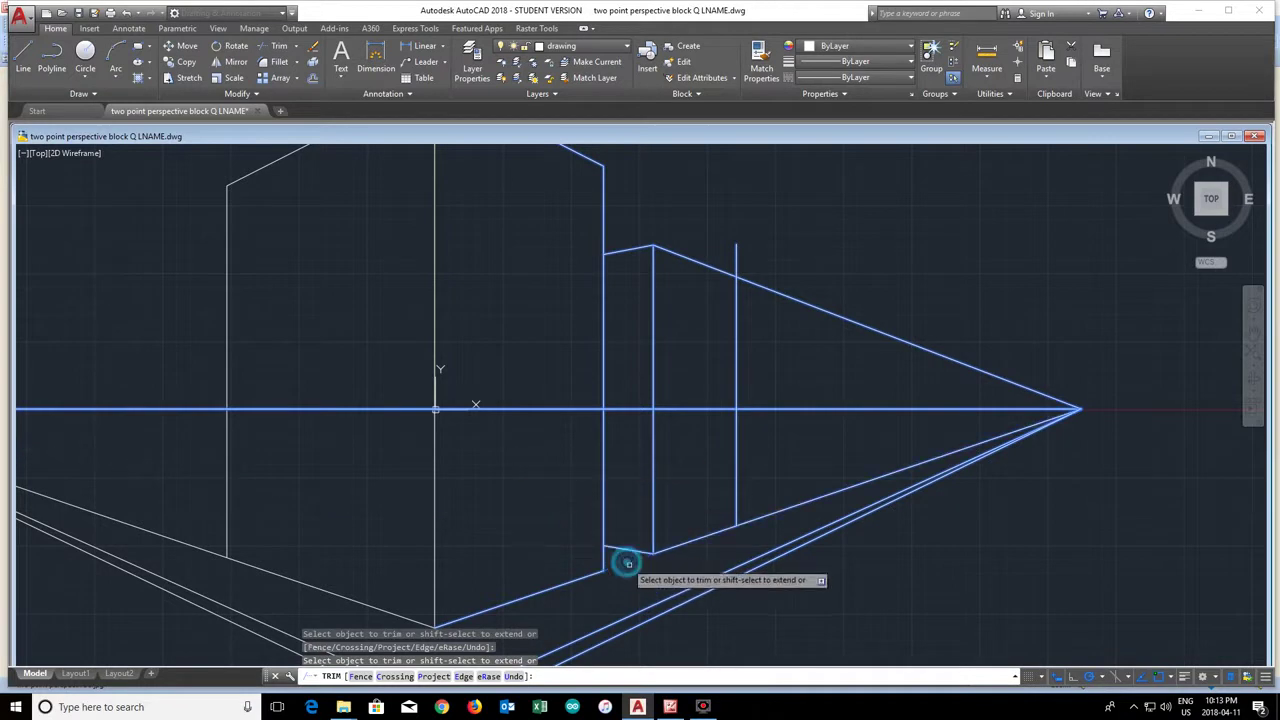
pyautogui.click(762, 518)
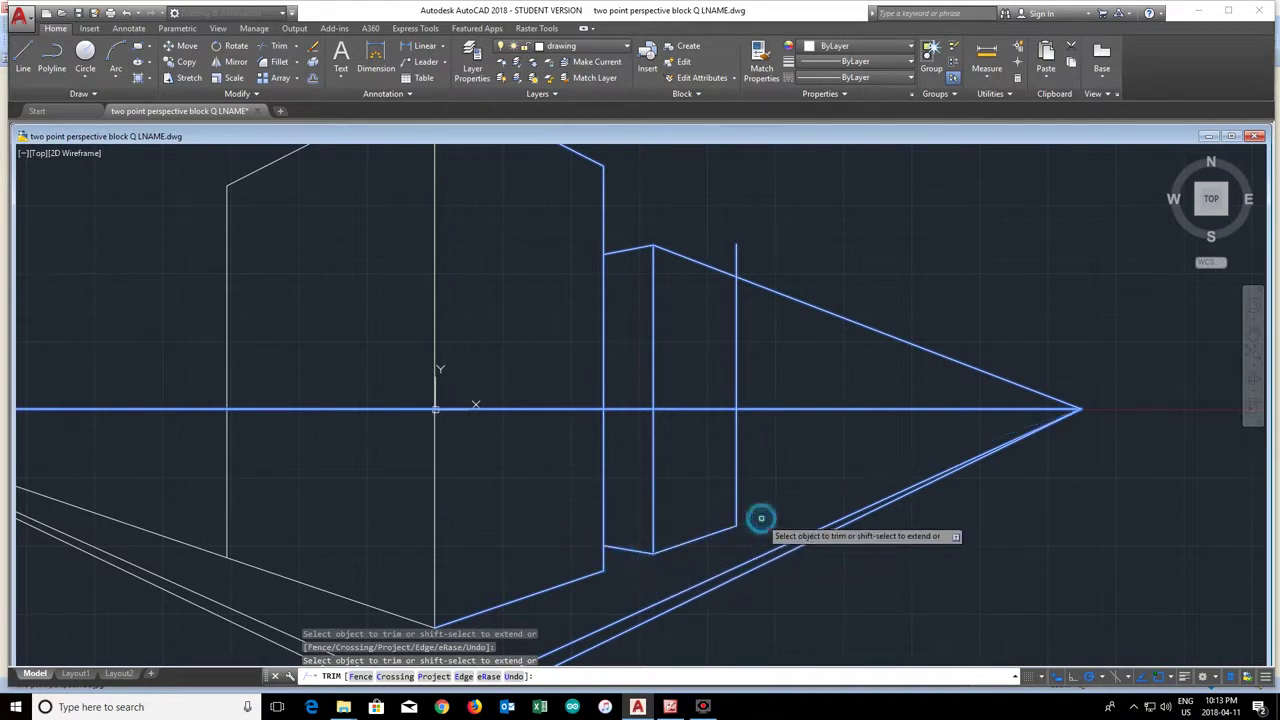
pyautogui.click(771, 287)
pyautogui.click(738, 256)
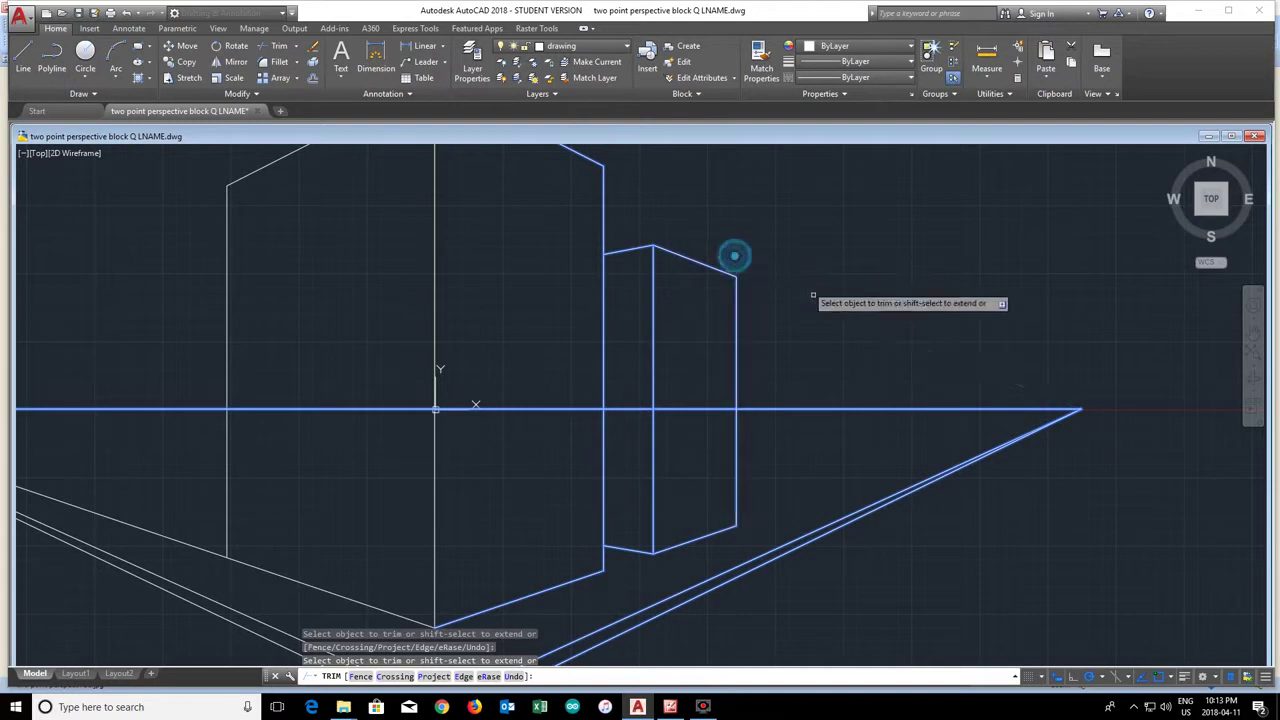
pyautogui.scroll(-4, 824, 308)
pyautogui.press('Return')
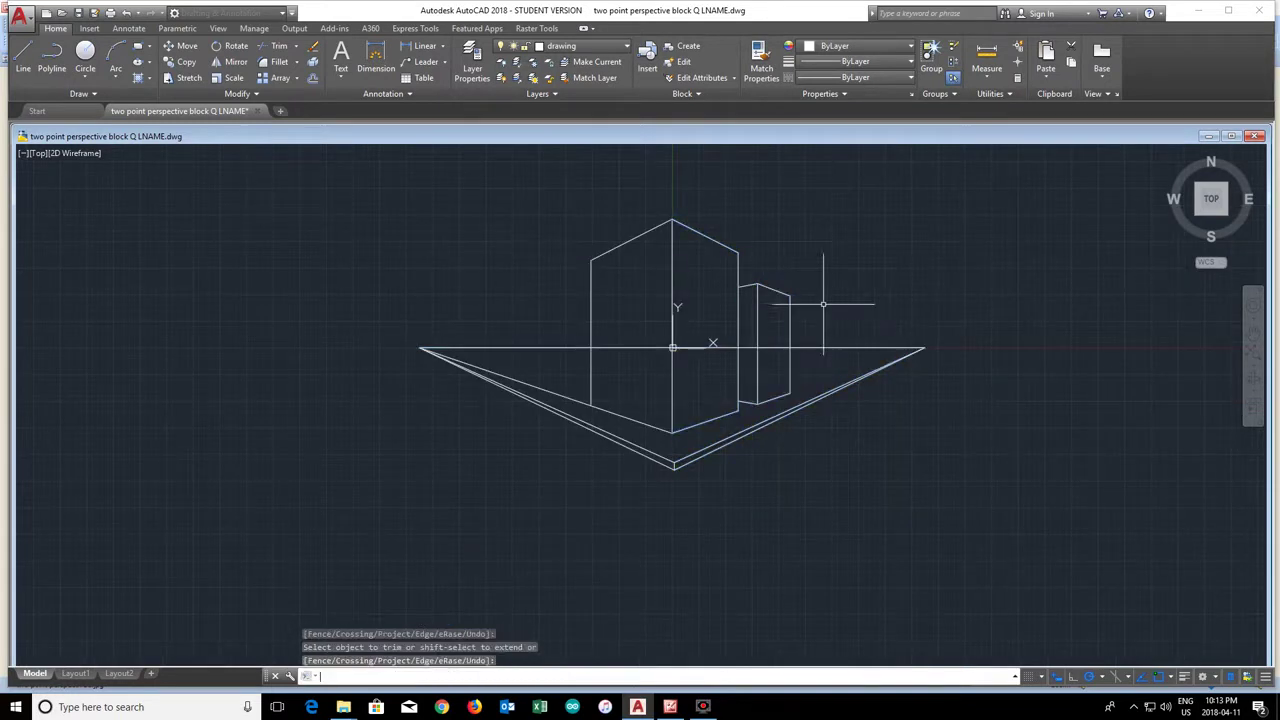
# Draw the block's upper edge and a vertical edge, both running to the right vanishing point
pyautogui.click(20, 58)
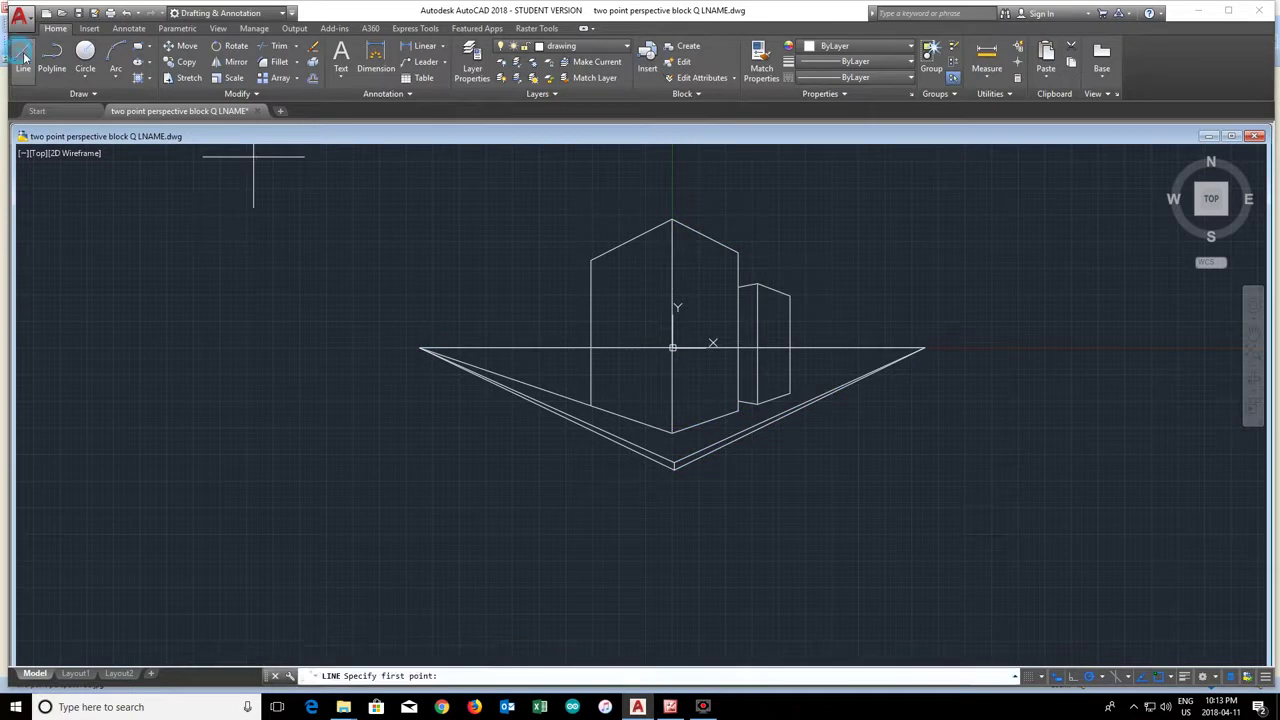
pyautogui.click(538, 218)
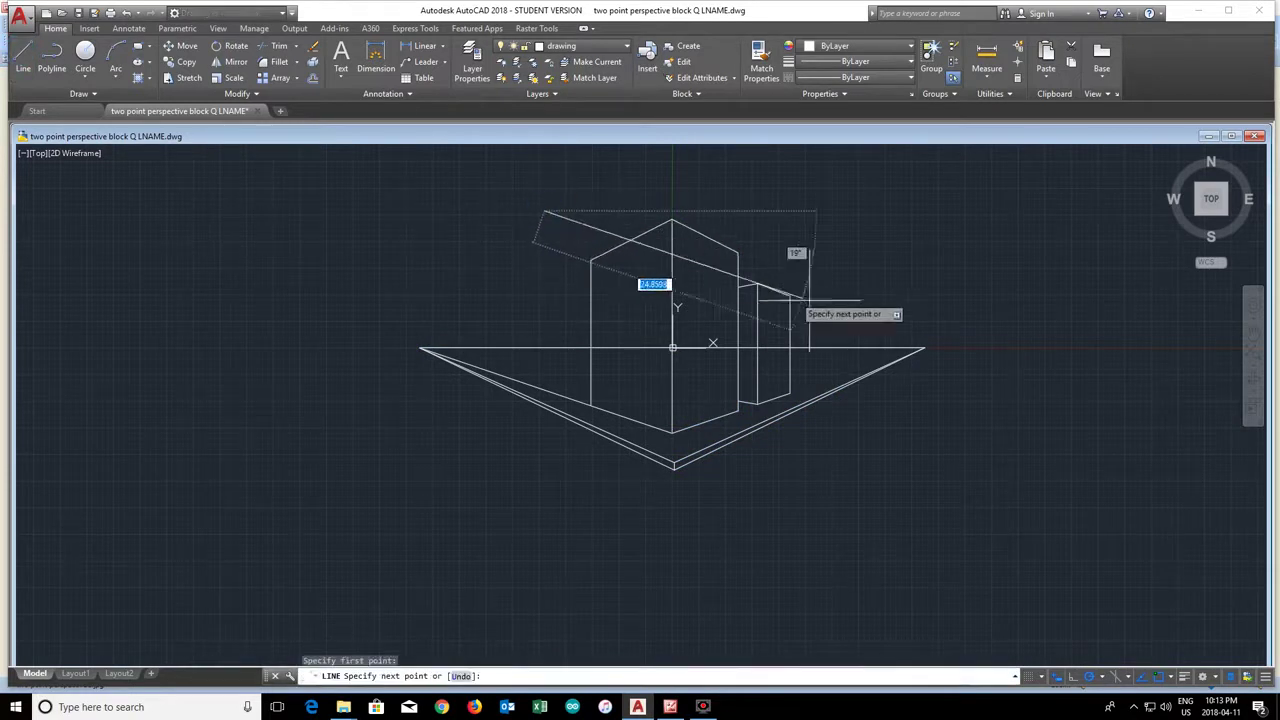
pyautogui.click(921, 349)
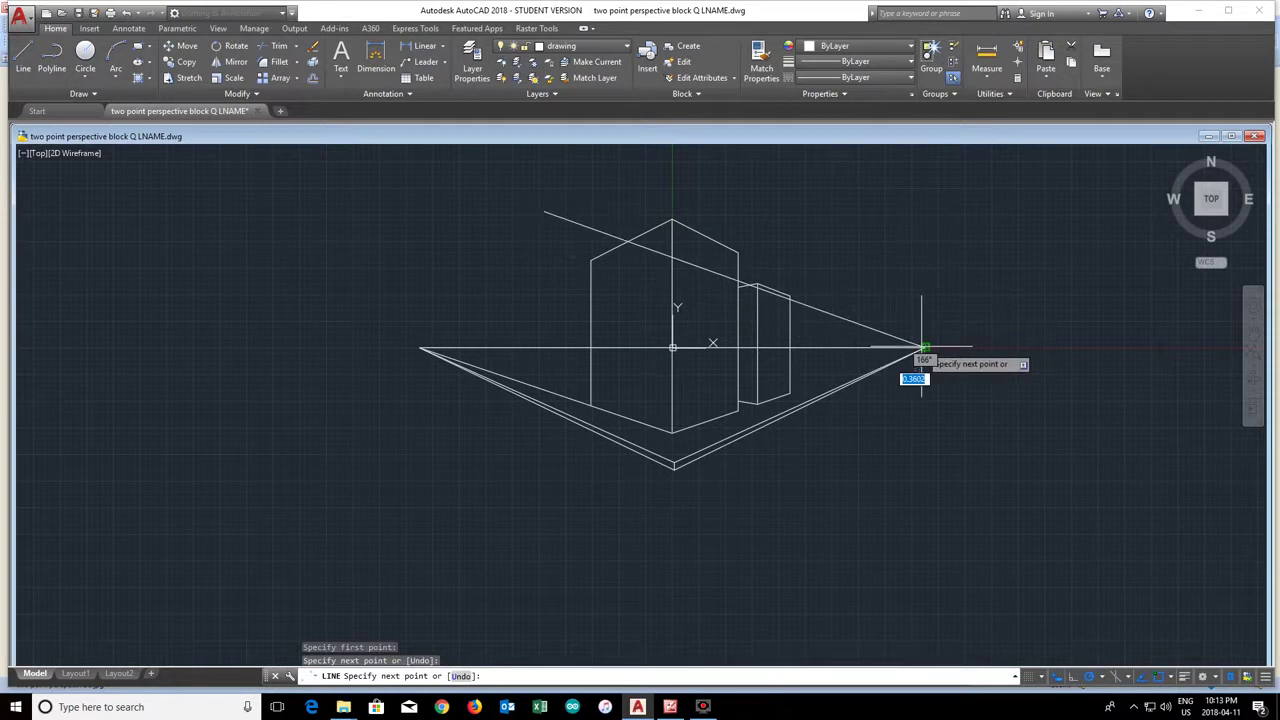
pyautogui.press('Return')
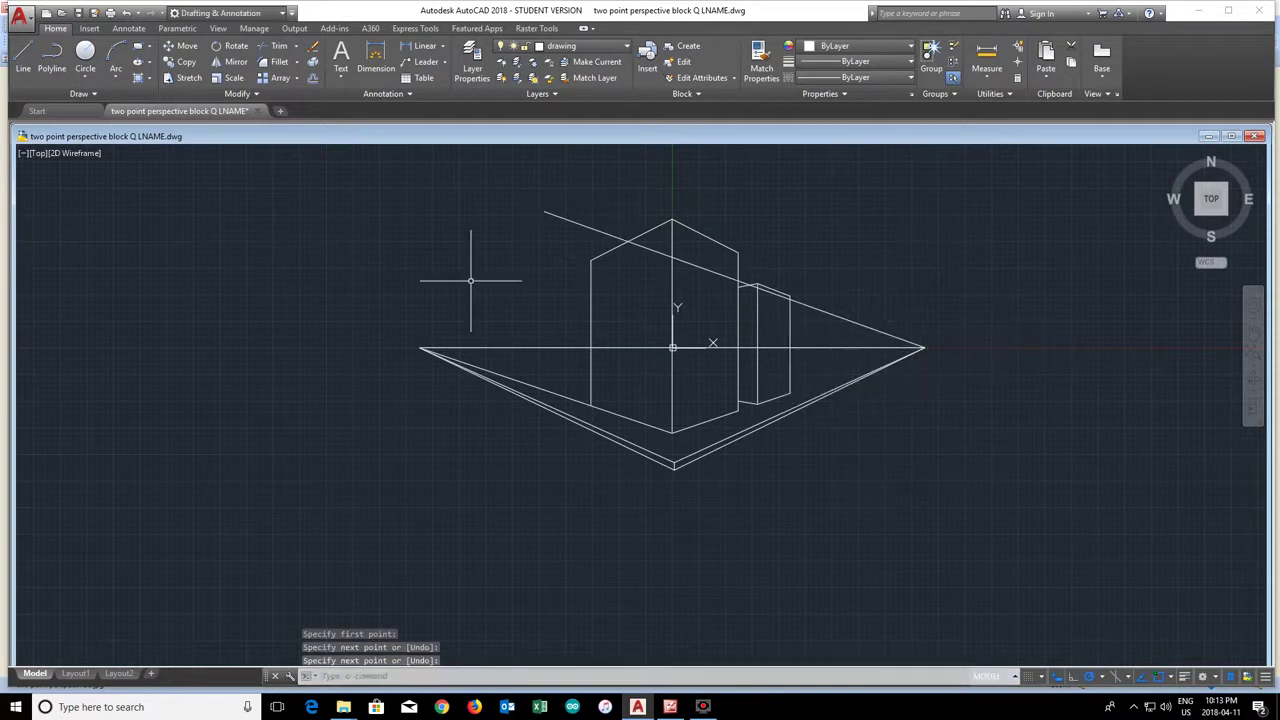
pyautogui.click(24, 48)
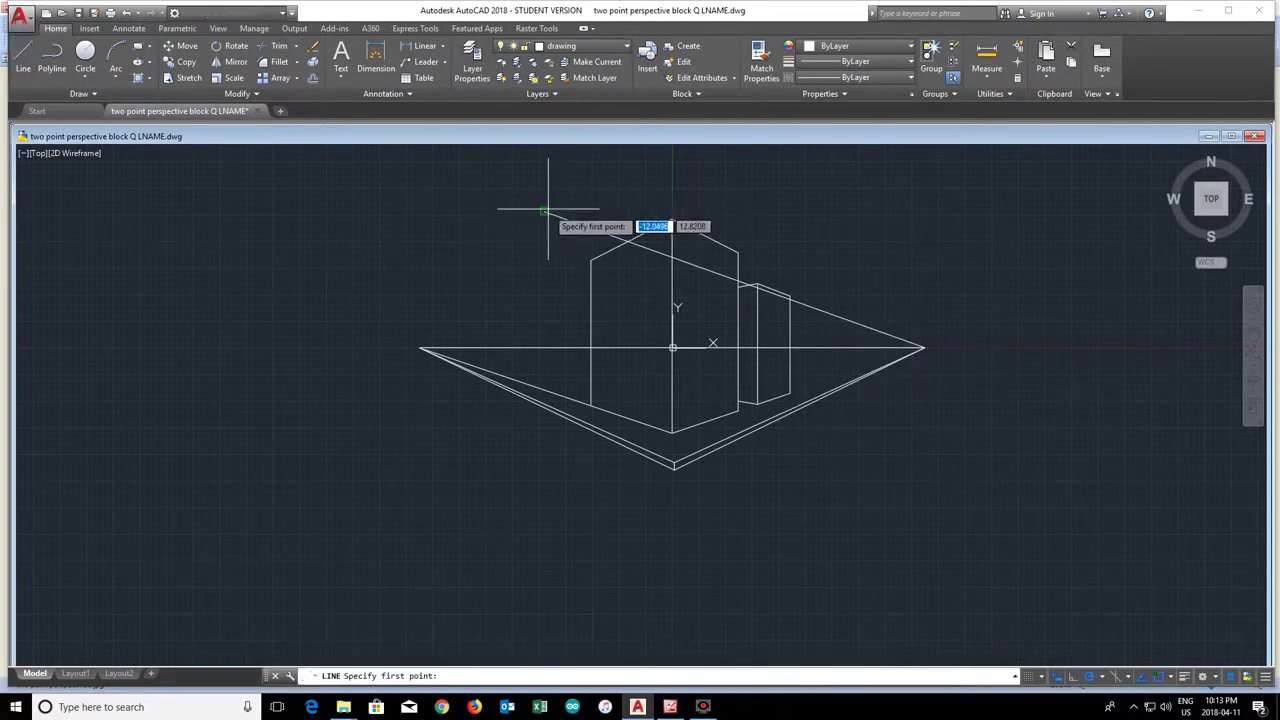
pyautogui.click(544, 212)
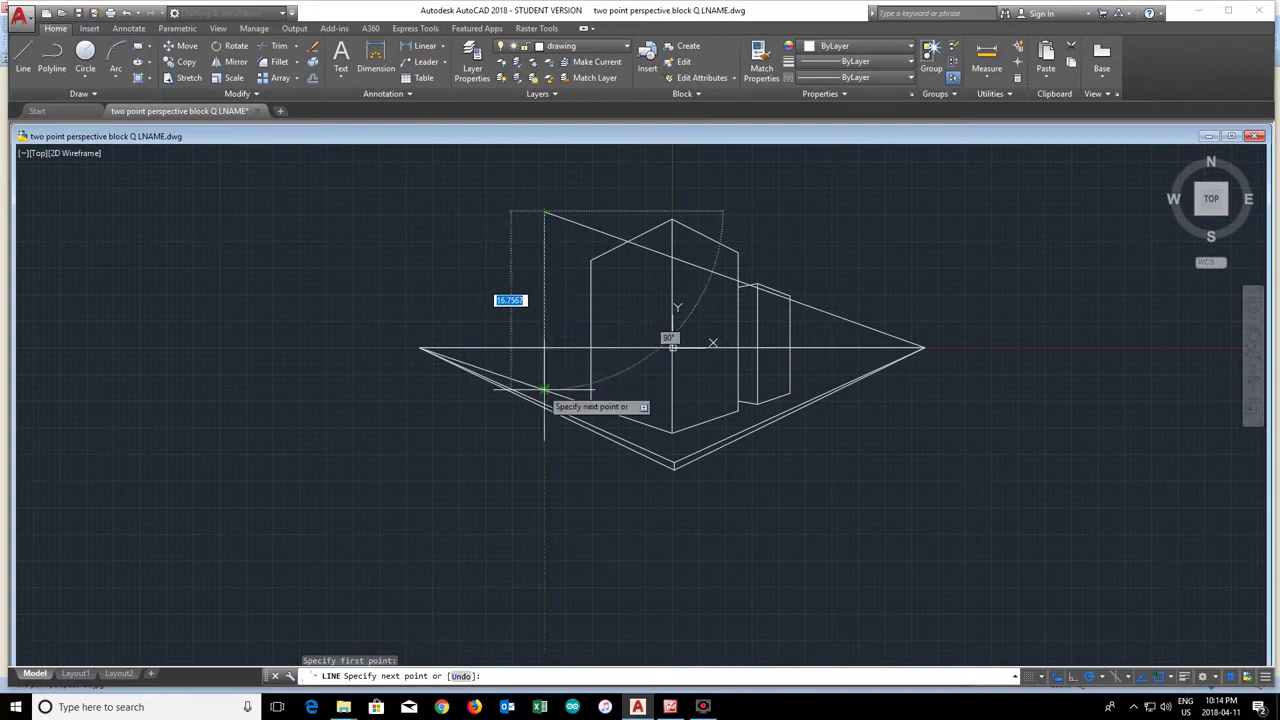
pyautogui.click(544, 390)
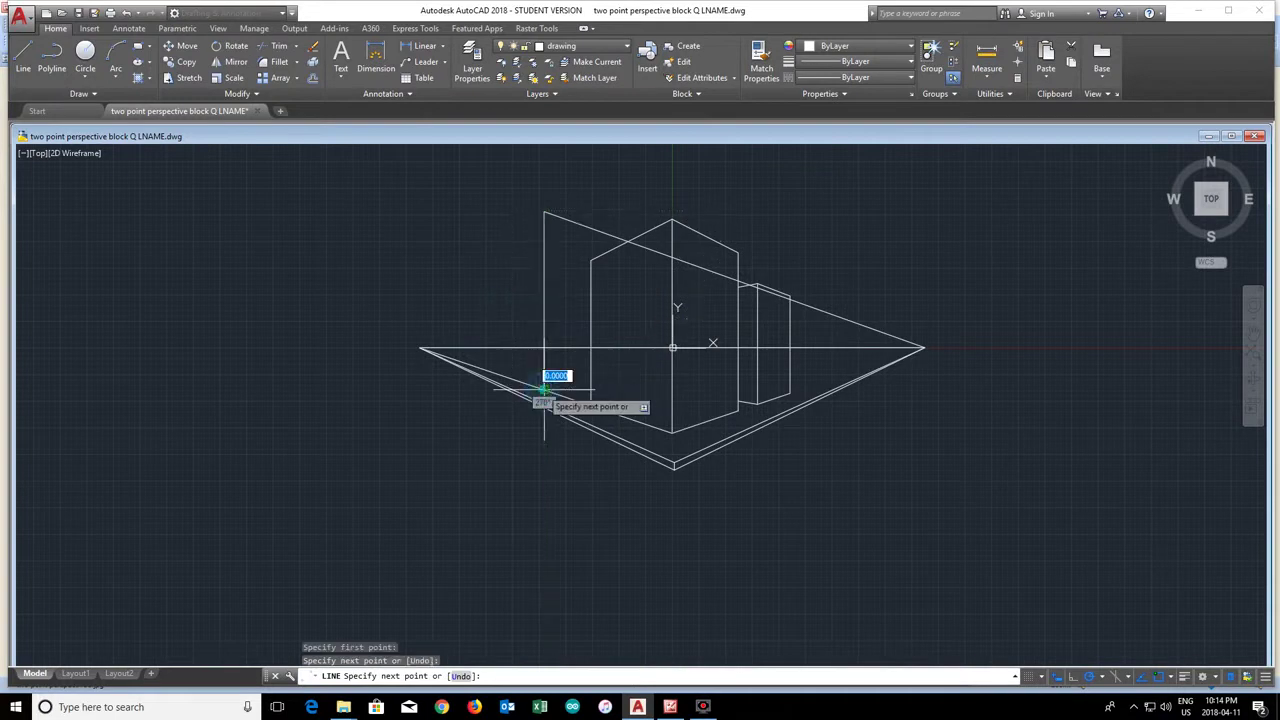
pyautogui.click(923, 348)
pyautogui.press('Return')
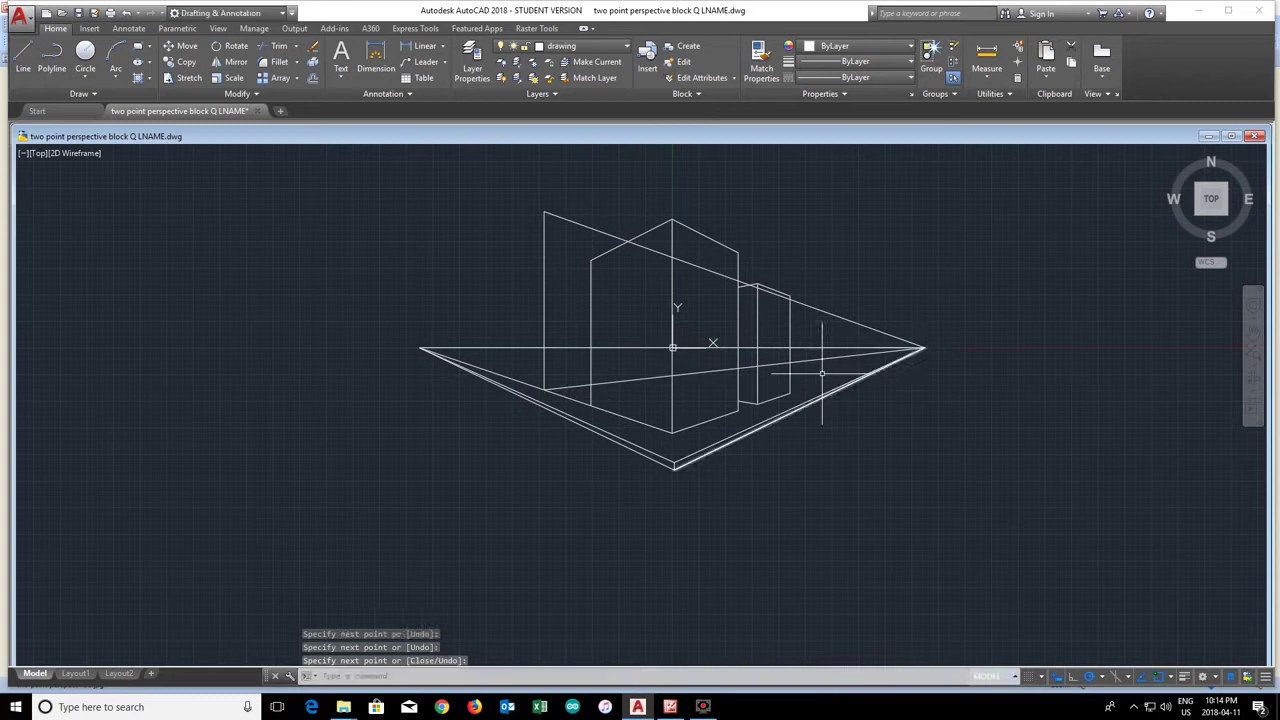
# Join the left vanishing point to the block's top corner and add a vertical edge between the diagonals
pyautogui.click(18, 50)
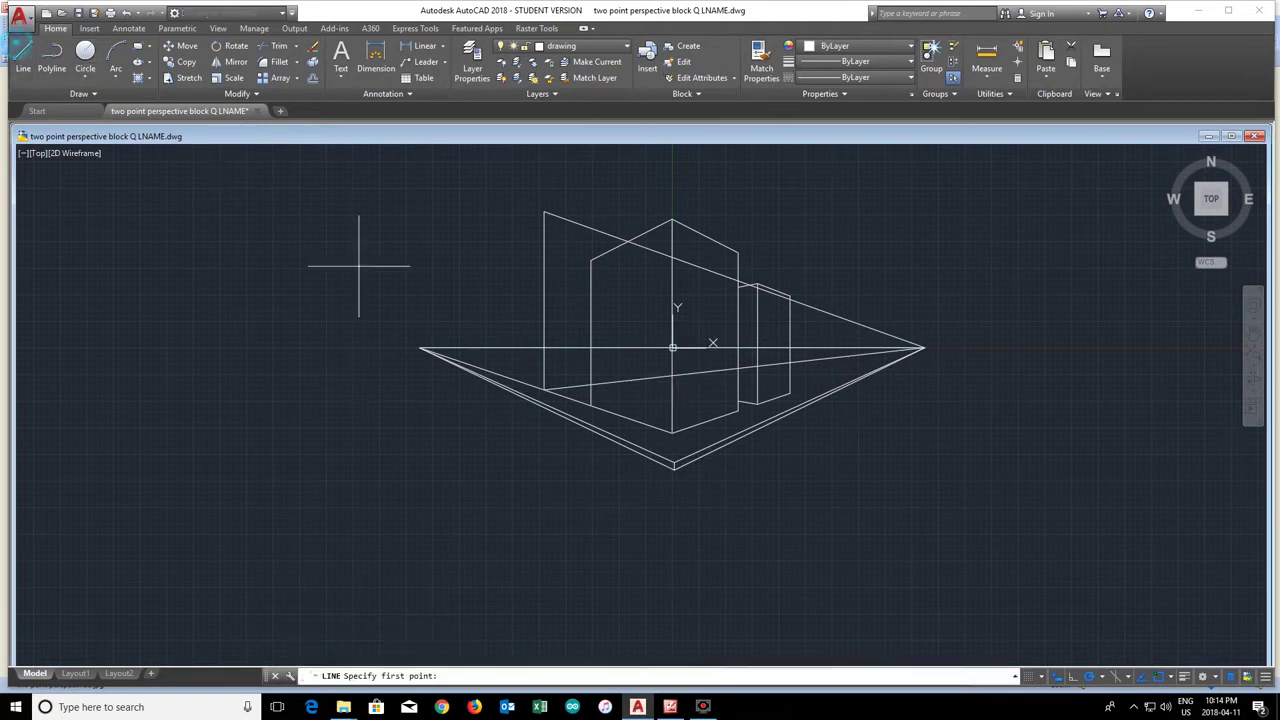
pyautogui.click(420, 348)
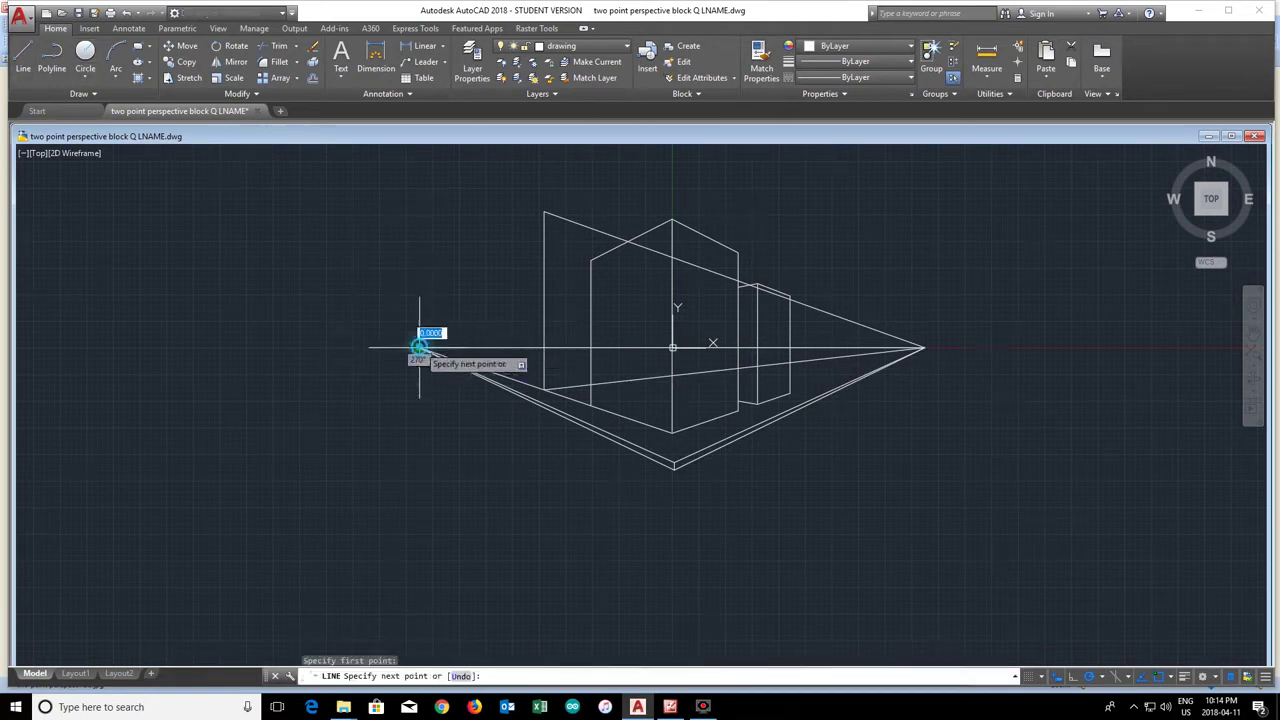
pyautogui.click(544, 212)
pyautogui.press('Return')
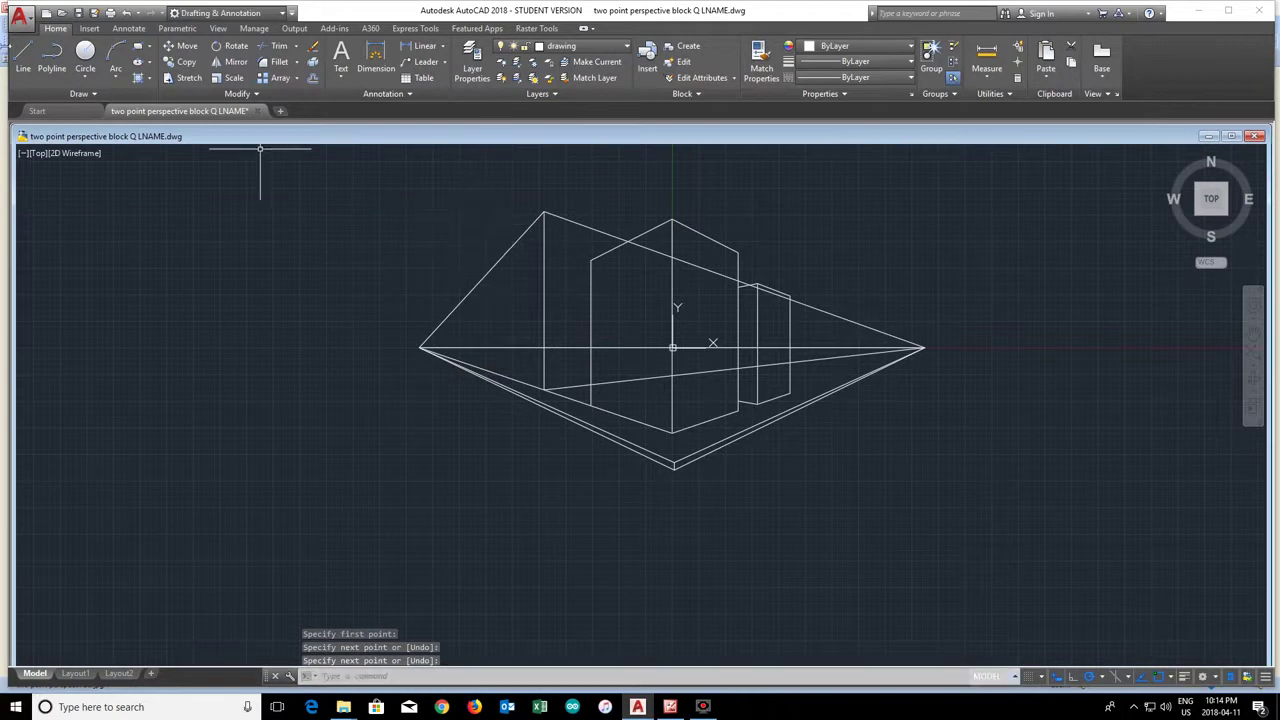
pyautogui.click(36, 52)
pyautogui.click(497, 230)
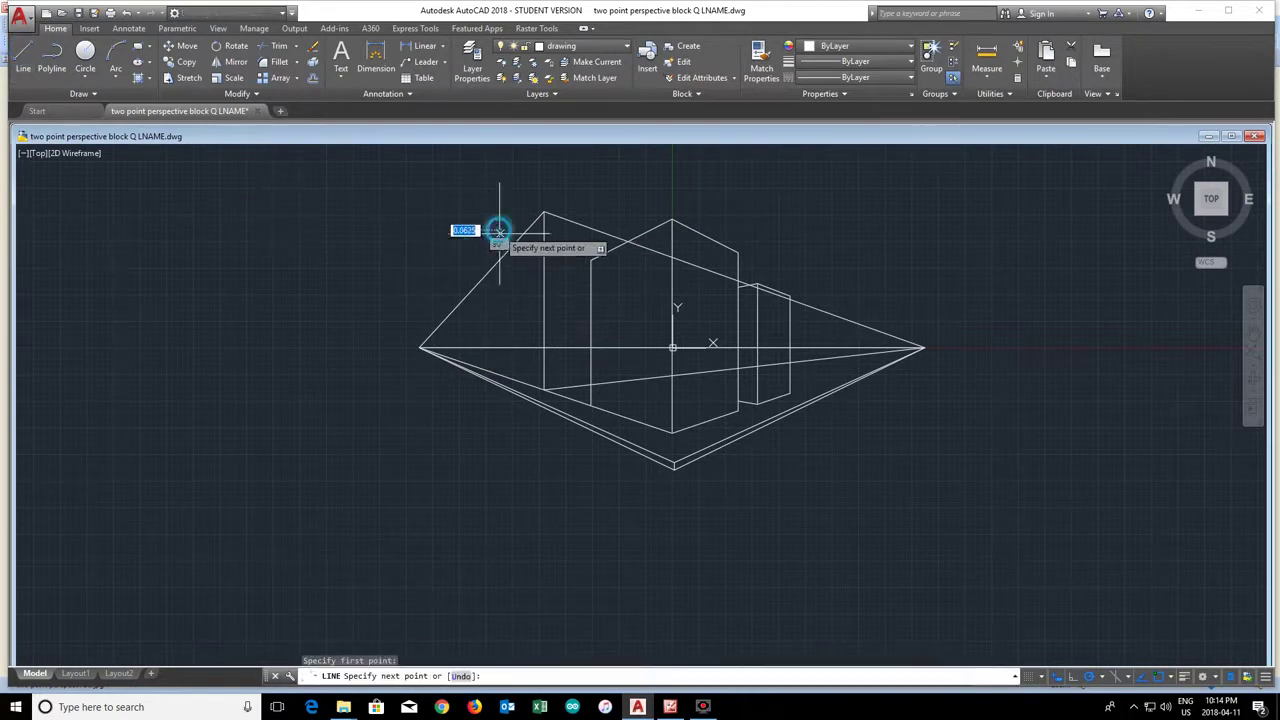
pyautogui.click(505, 374)
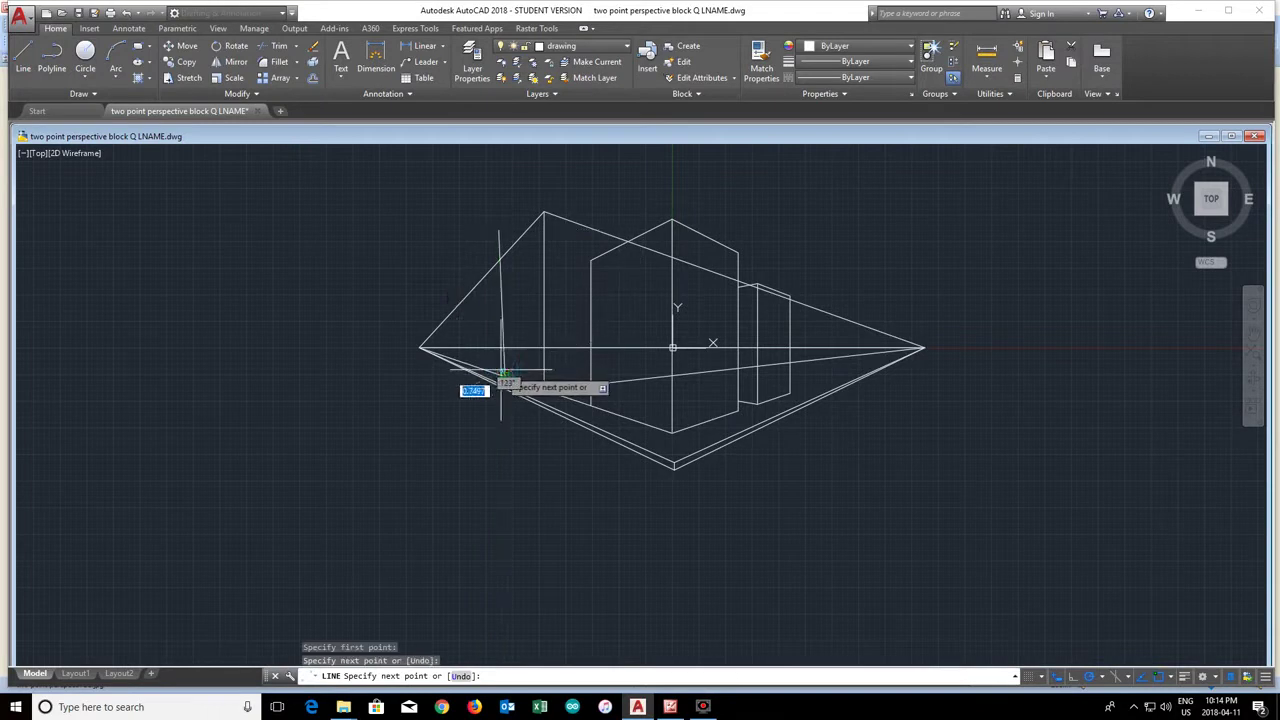
pyautogui.press('Return')
pyautogui.scroll(4, 510, 332)
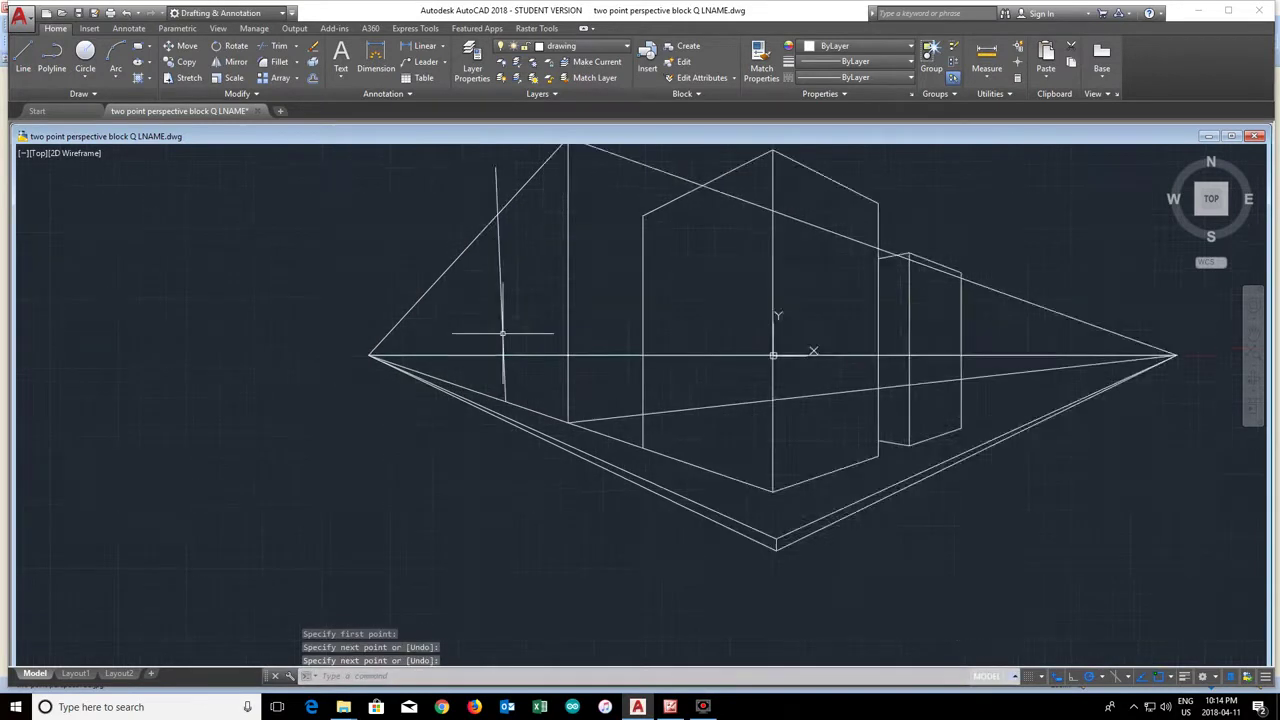
# Erase the misplaced vertical edge and redraw it from the upper to the lower left diagonal
pyautogui.click(497, 260)
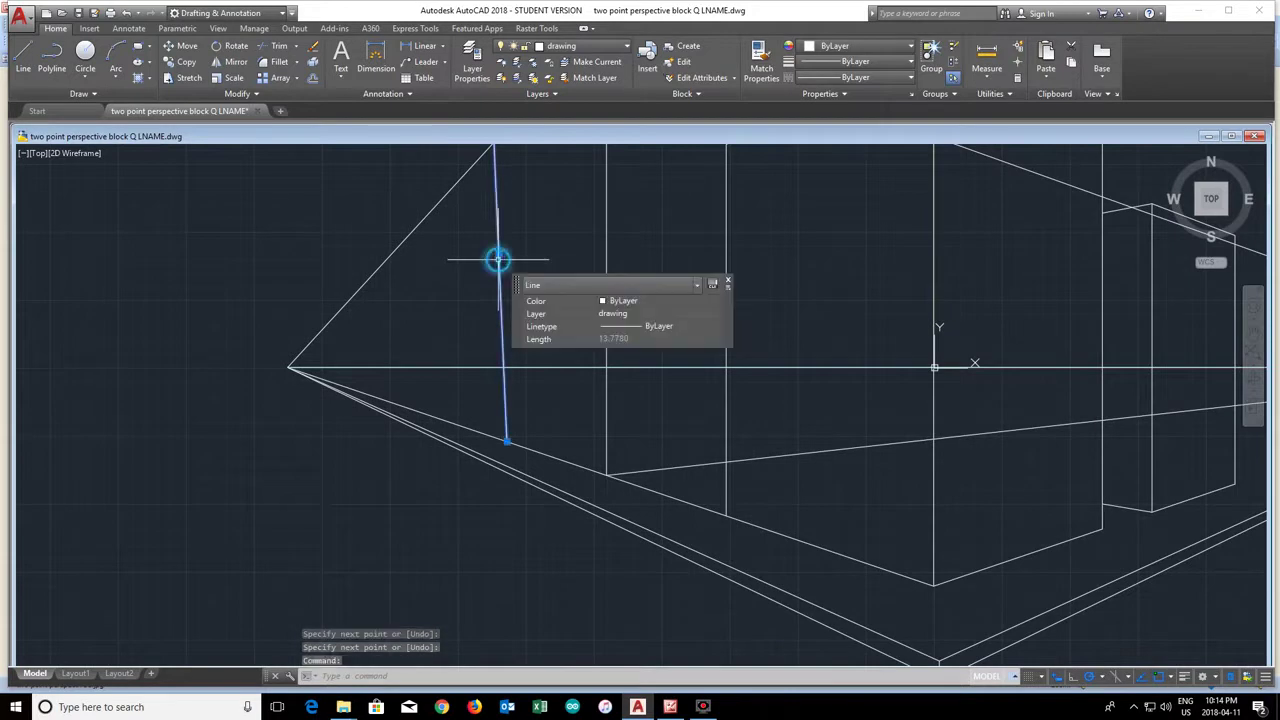
pyautogui.press('Delete')
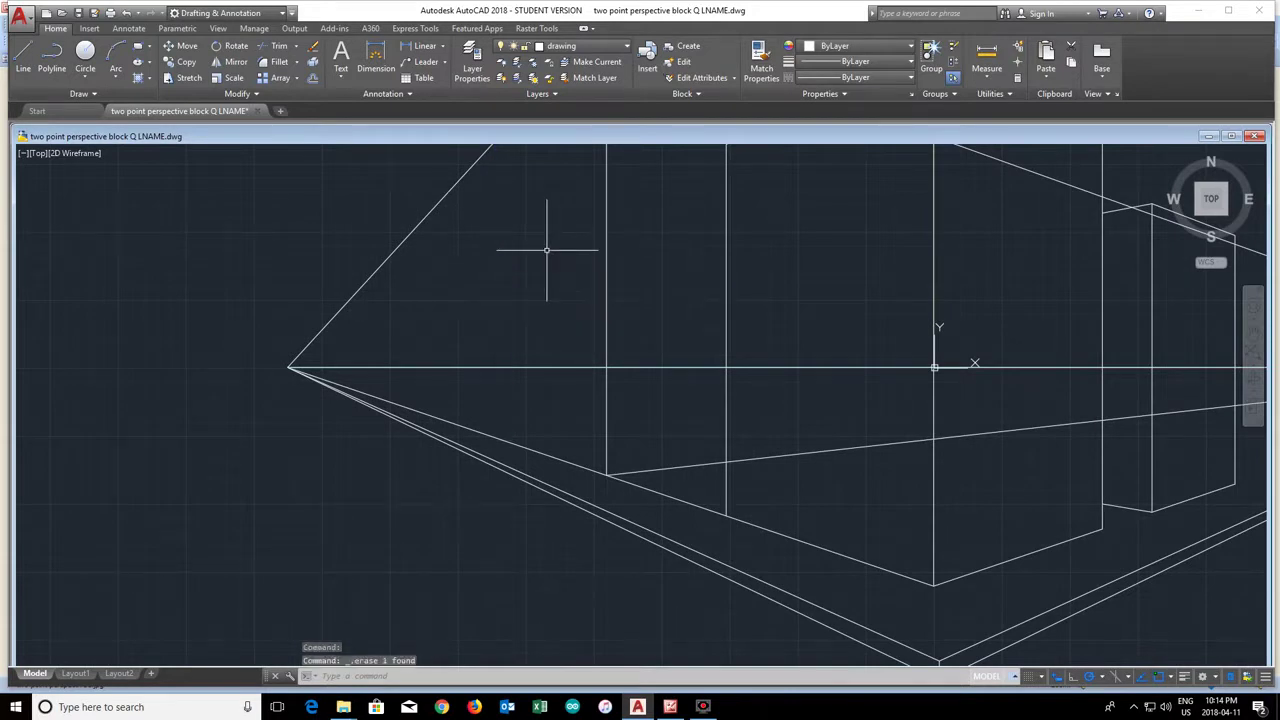
pyautogui.click(23, 60)
pyautogui.scroll(-2, 509, 261)
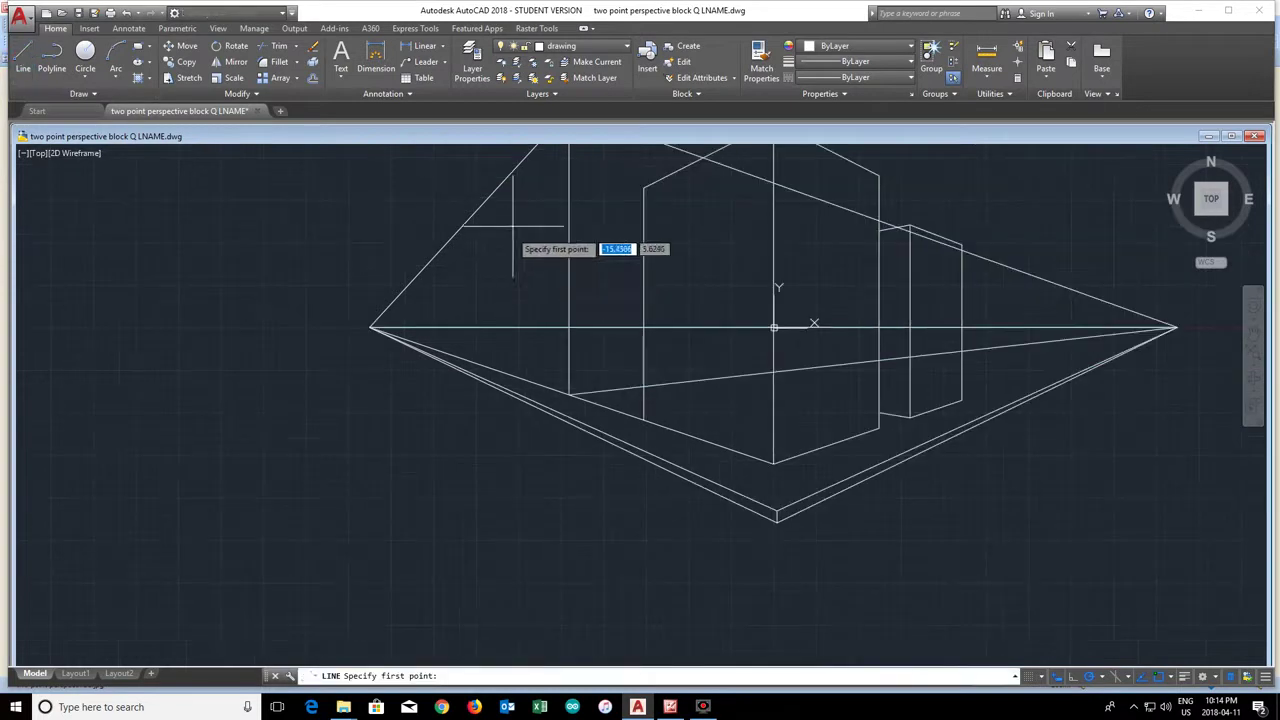
pyautogui.click(503, 153)
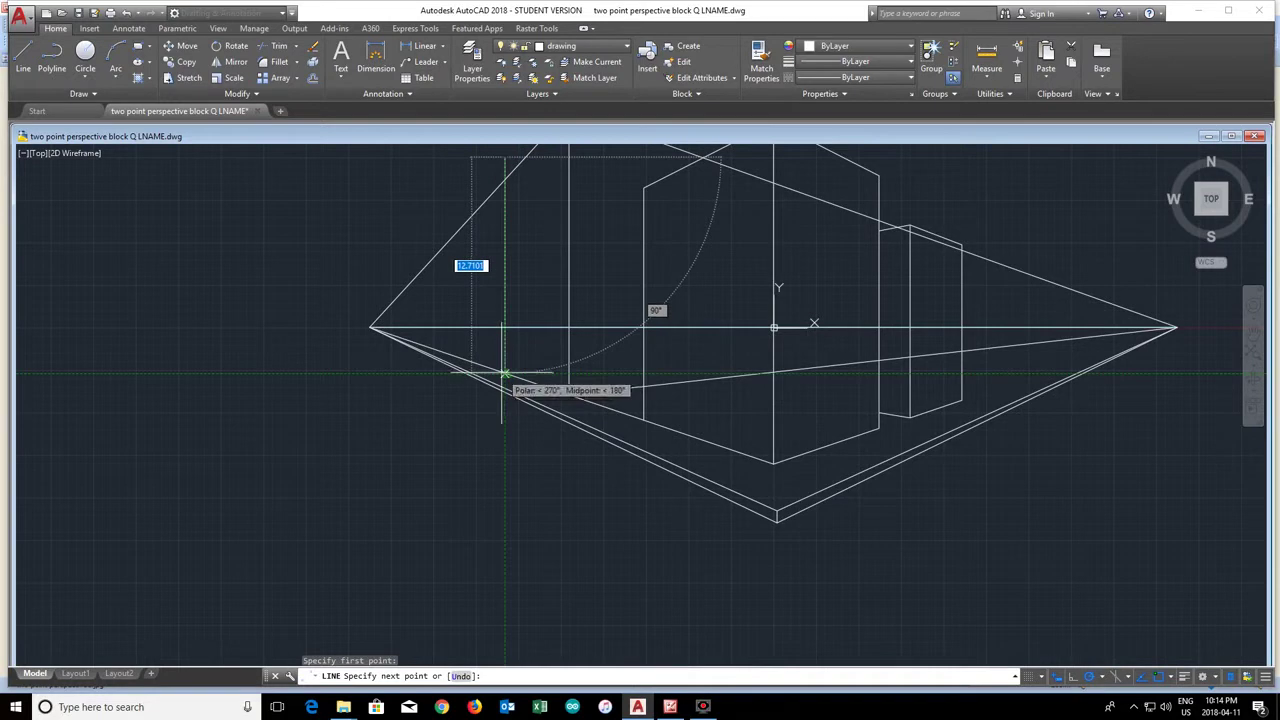
pyautogui.click(505, 373)
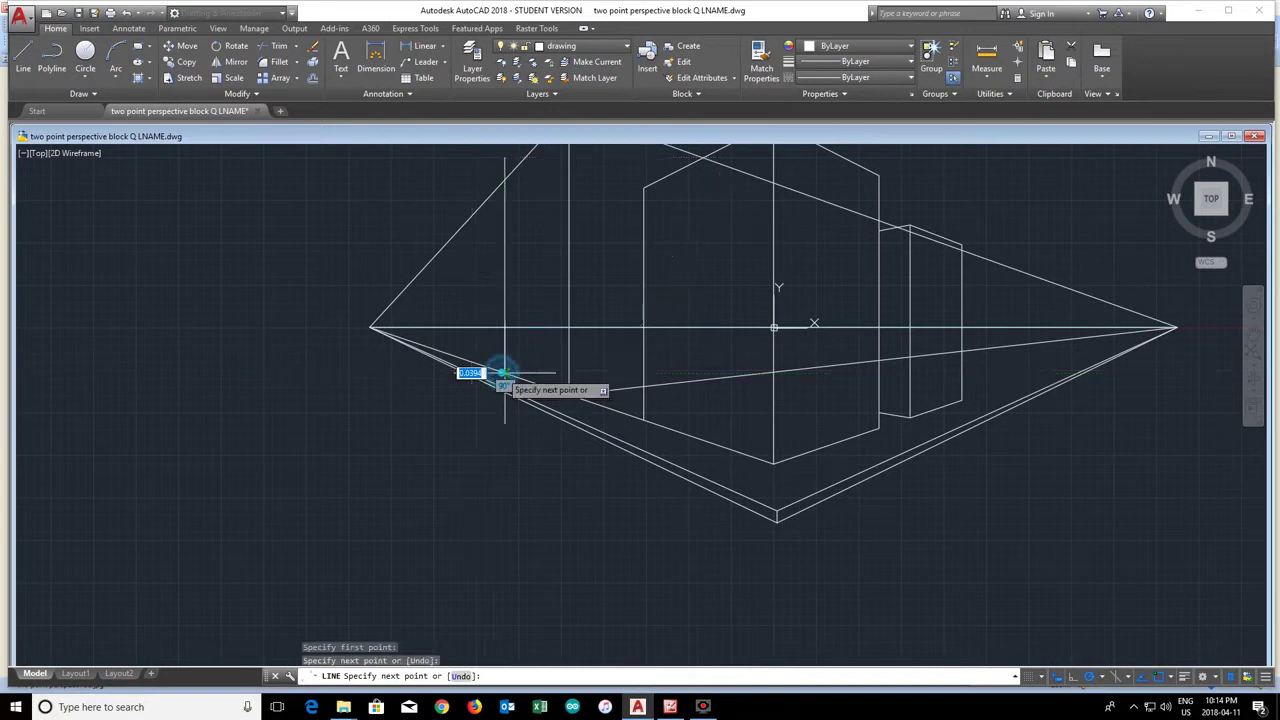
pyautogui.press('Return')
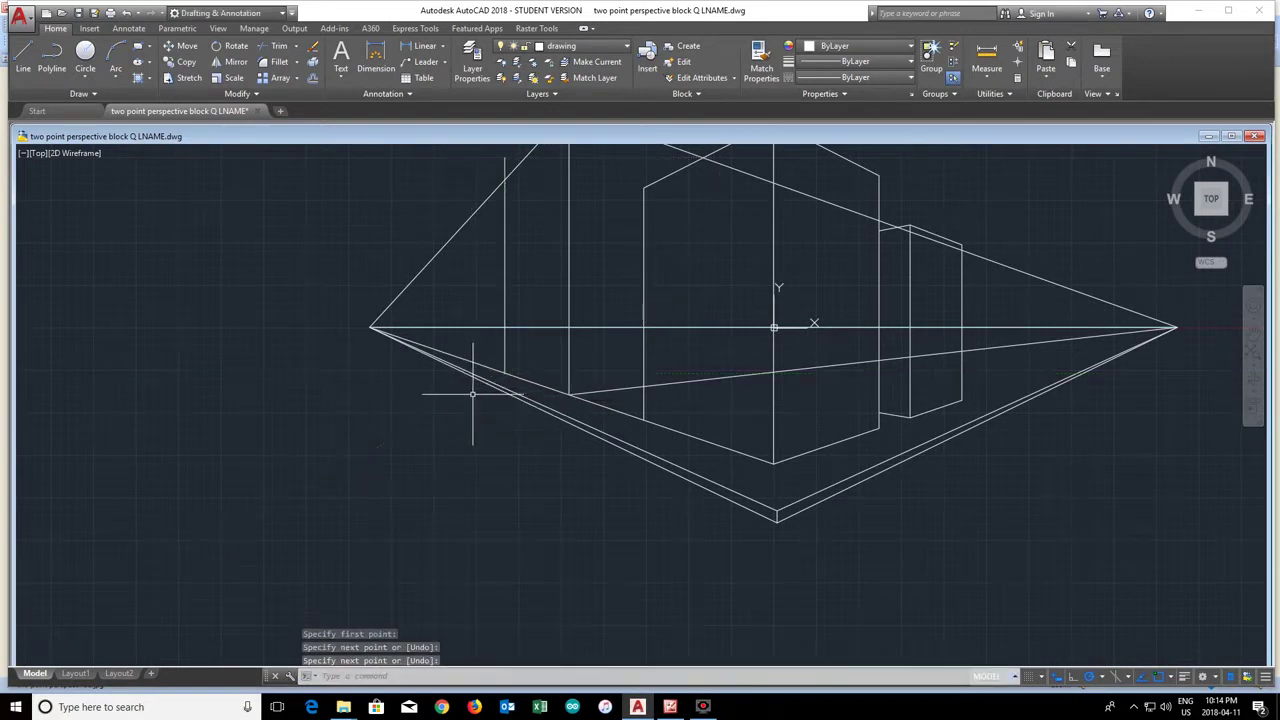
pyautogui.scroll(-2, 464, 394)
# Trim the left diagonal above the block and the hidden part of the low diagonal
pyautogui.hotkey('ctrl', 'a')
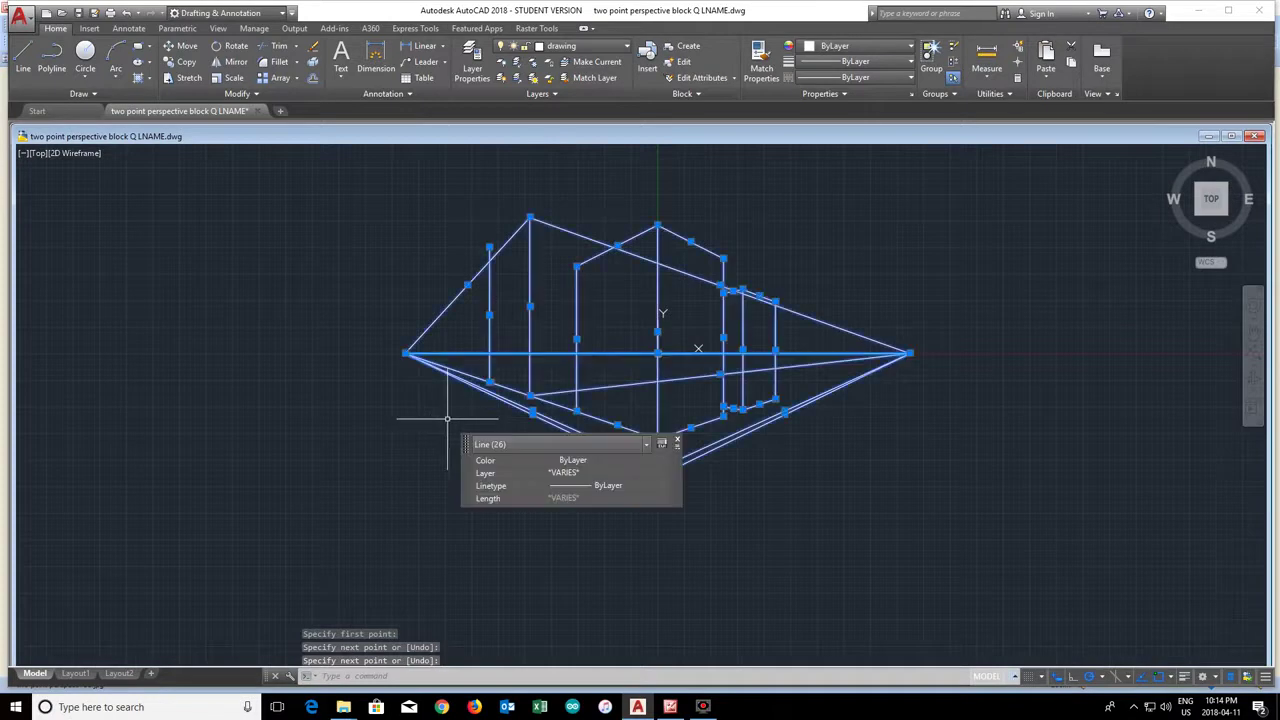
pyautogui.click(278, 48)
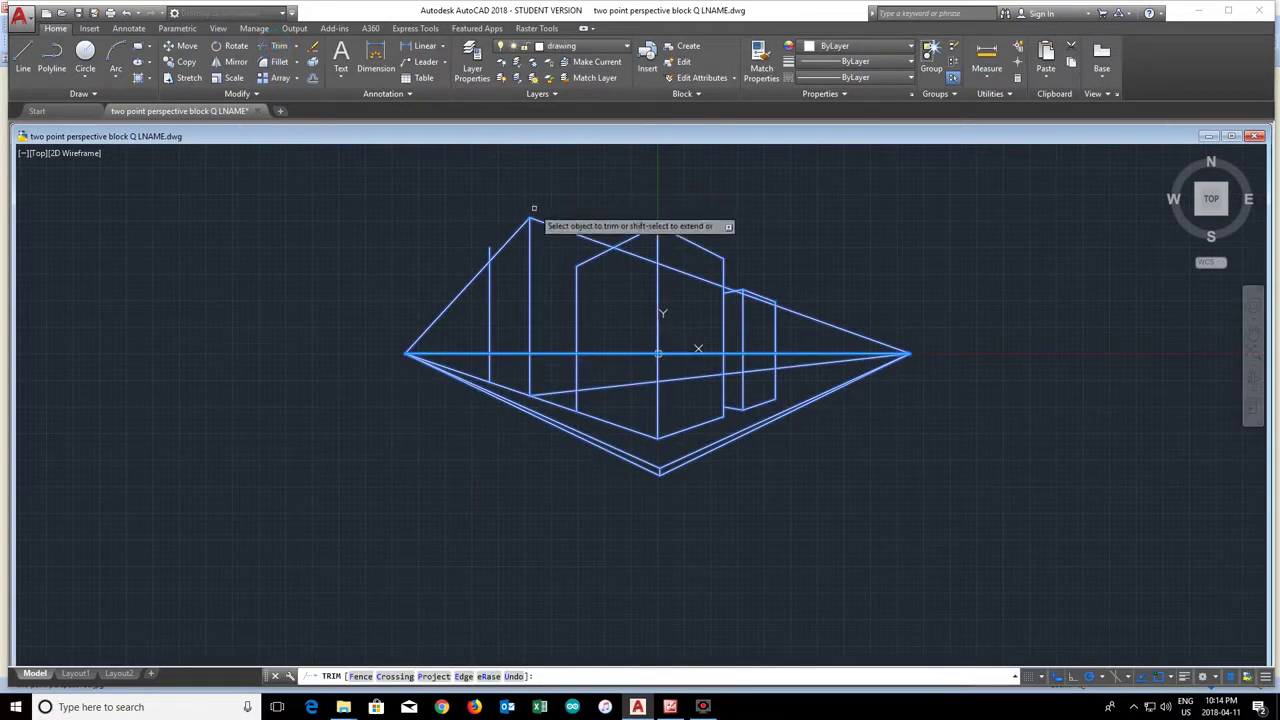
pyautogui.click(478, 268)
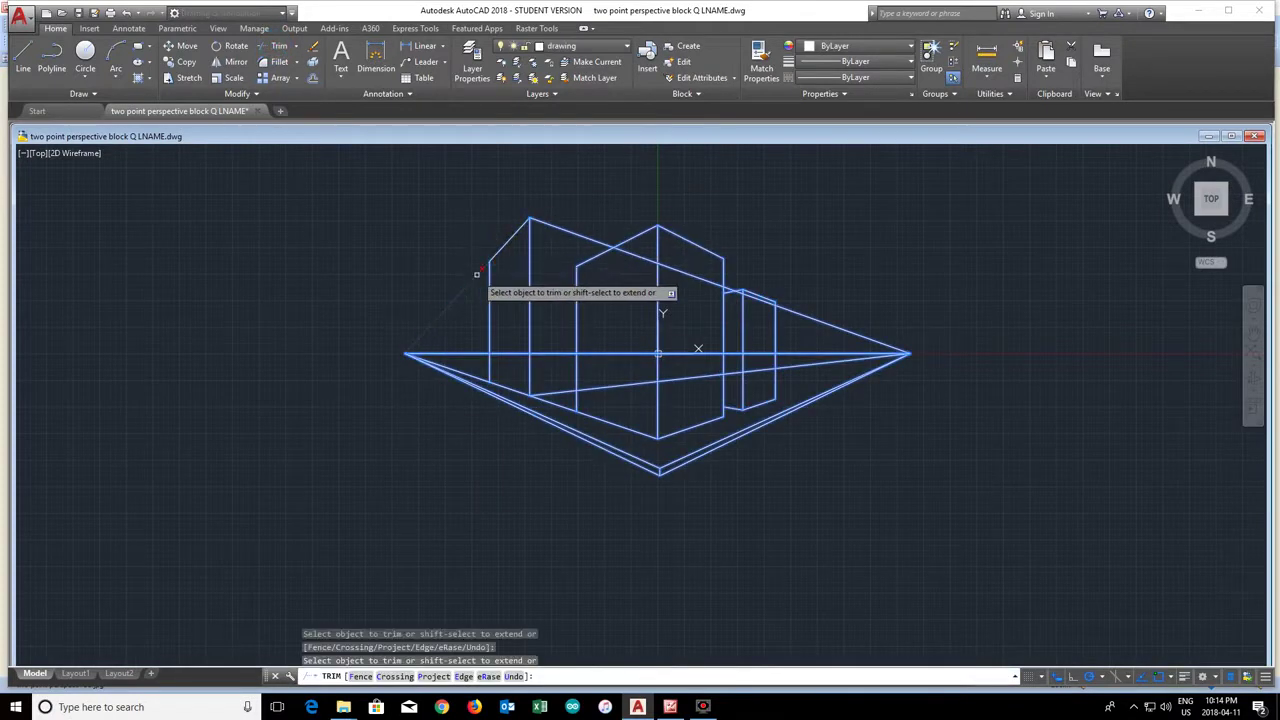
pyautogui.click(590, 389)
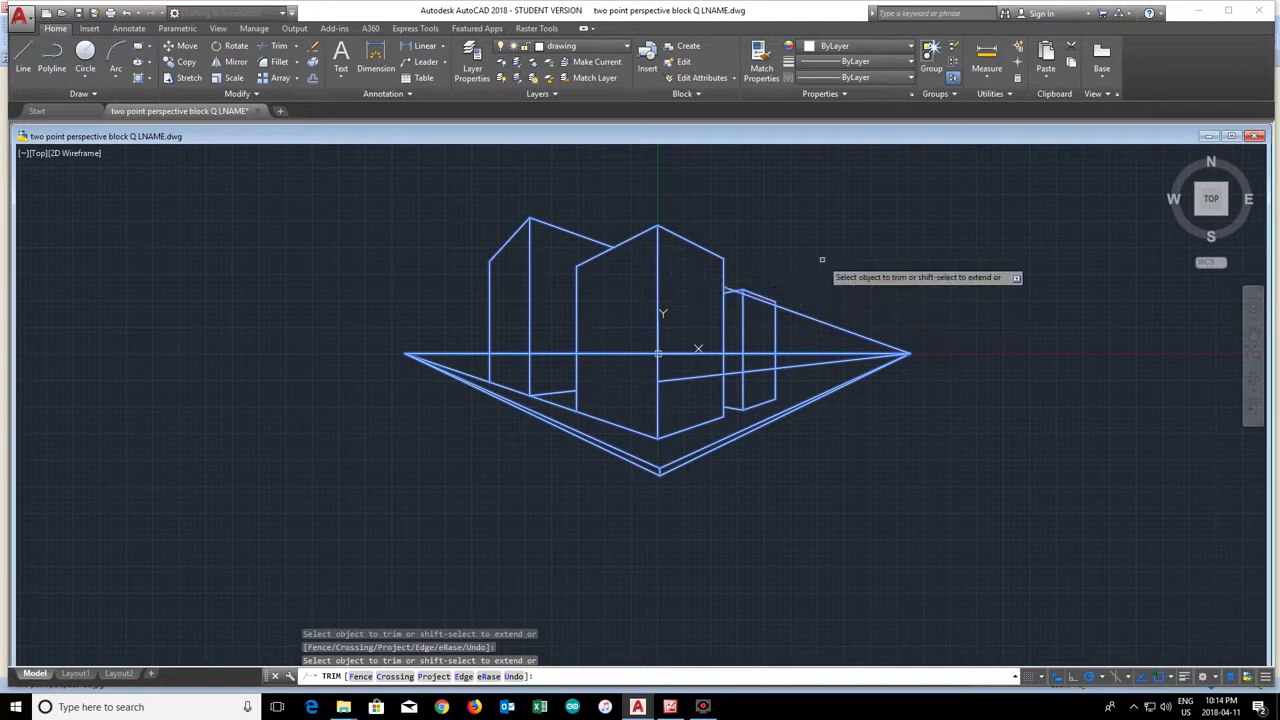
pyautogui.press('Return')
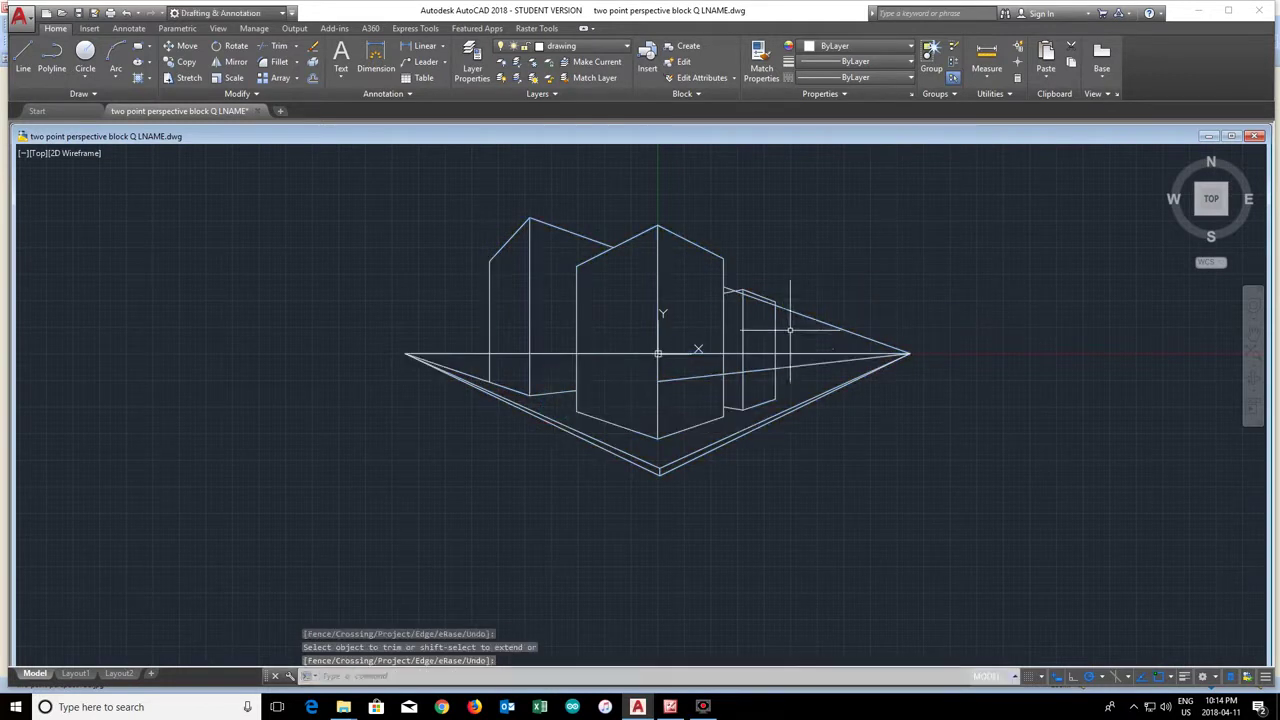
# Erase the leftover short line and stray fragment near the right block
pyautogui.click(796, 312)
pyautogui.press('Delete')
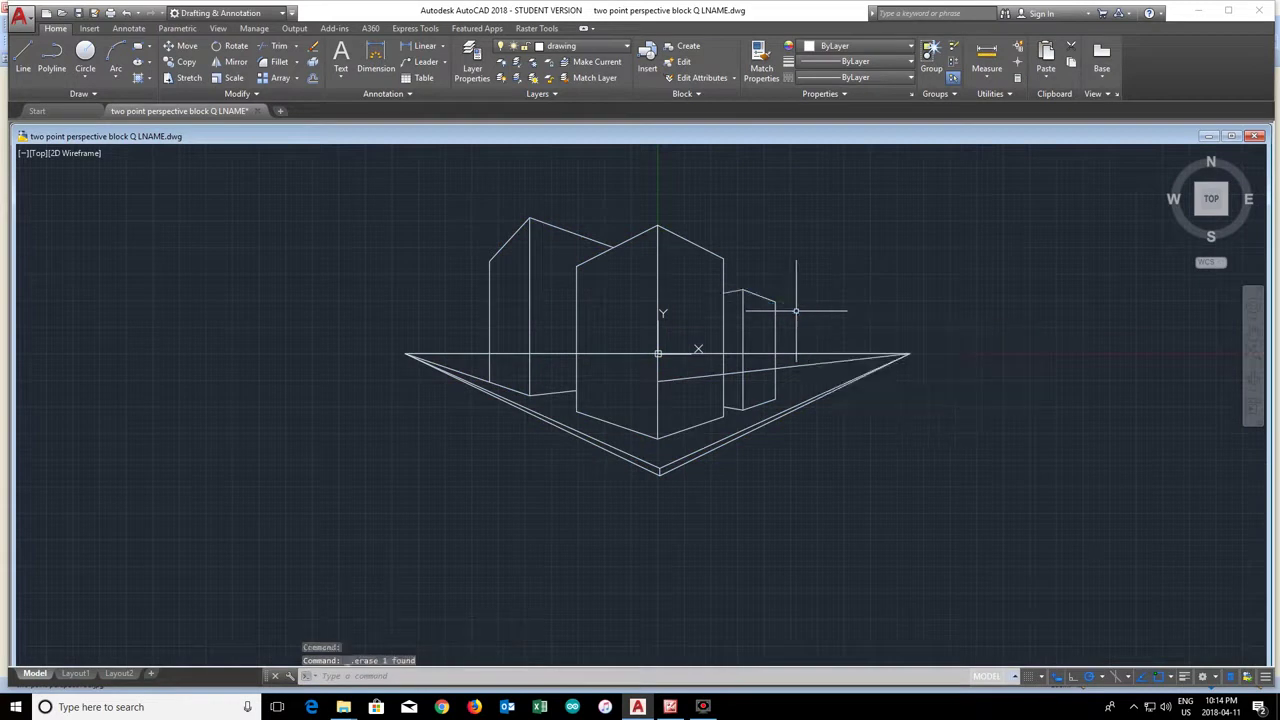
pyautogui.click(791, 368)
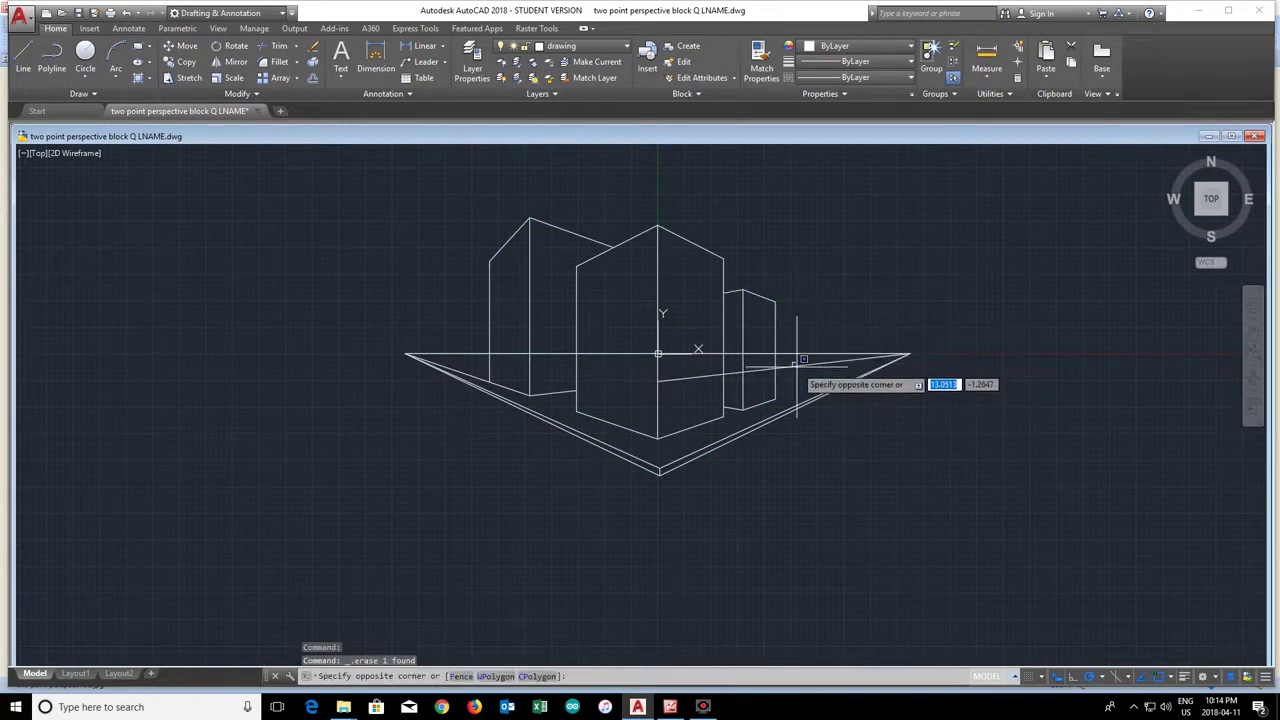
pyautogui.click(797, 367)
pyautogui.press('Escape')
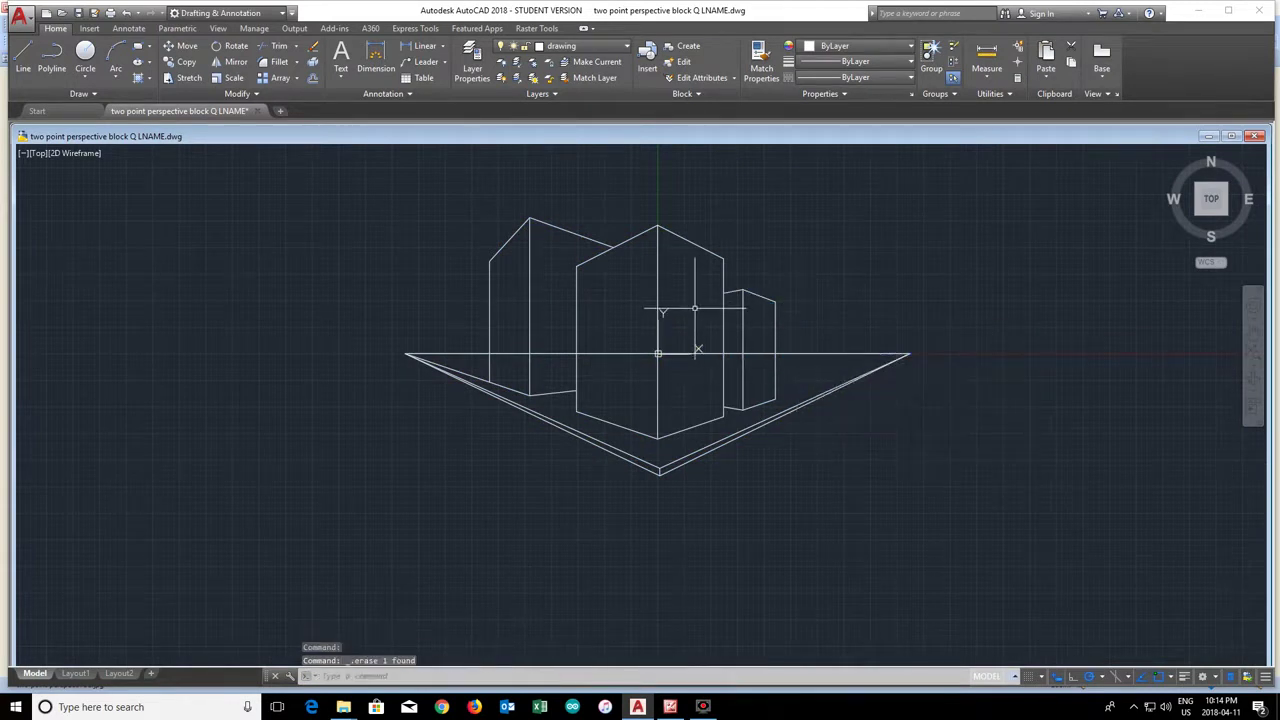
pyautogui.scroll(2, 695, 308)
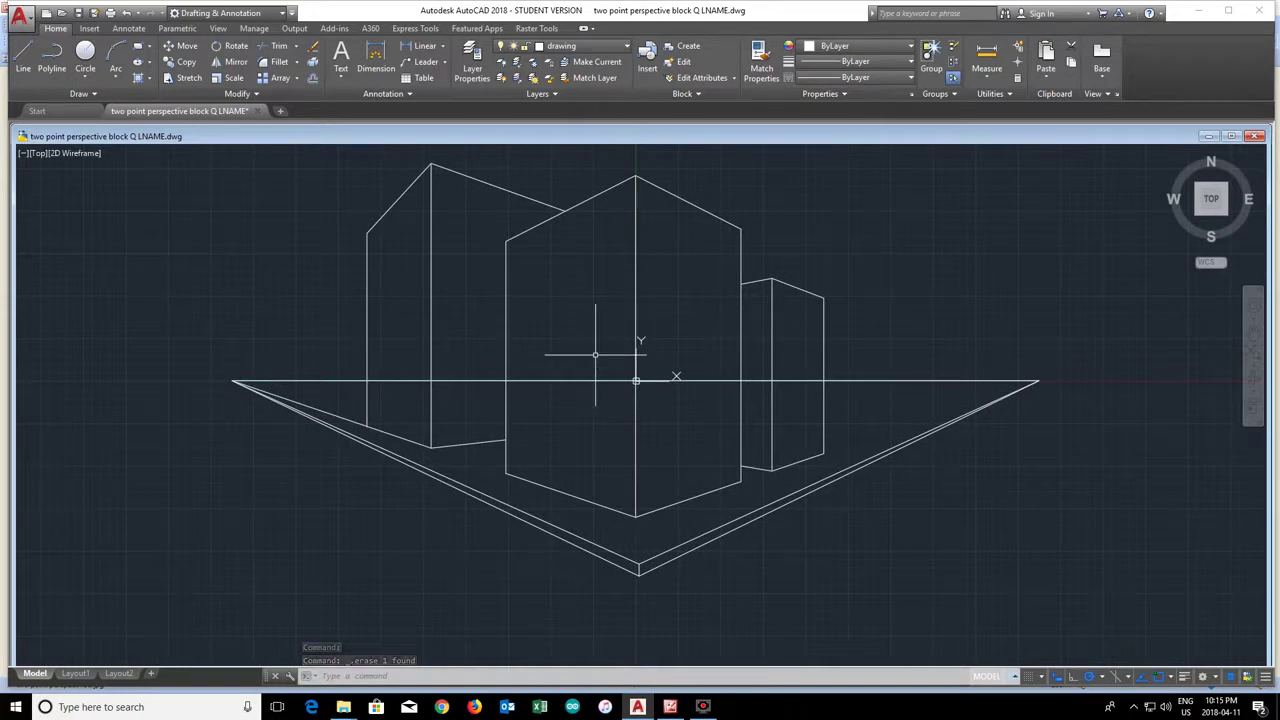
# Switch to Picture Manager to view the two-point perspective reference image
pyautogui.click(670, 706)
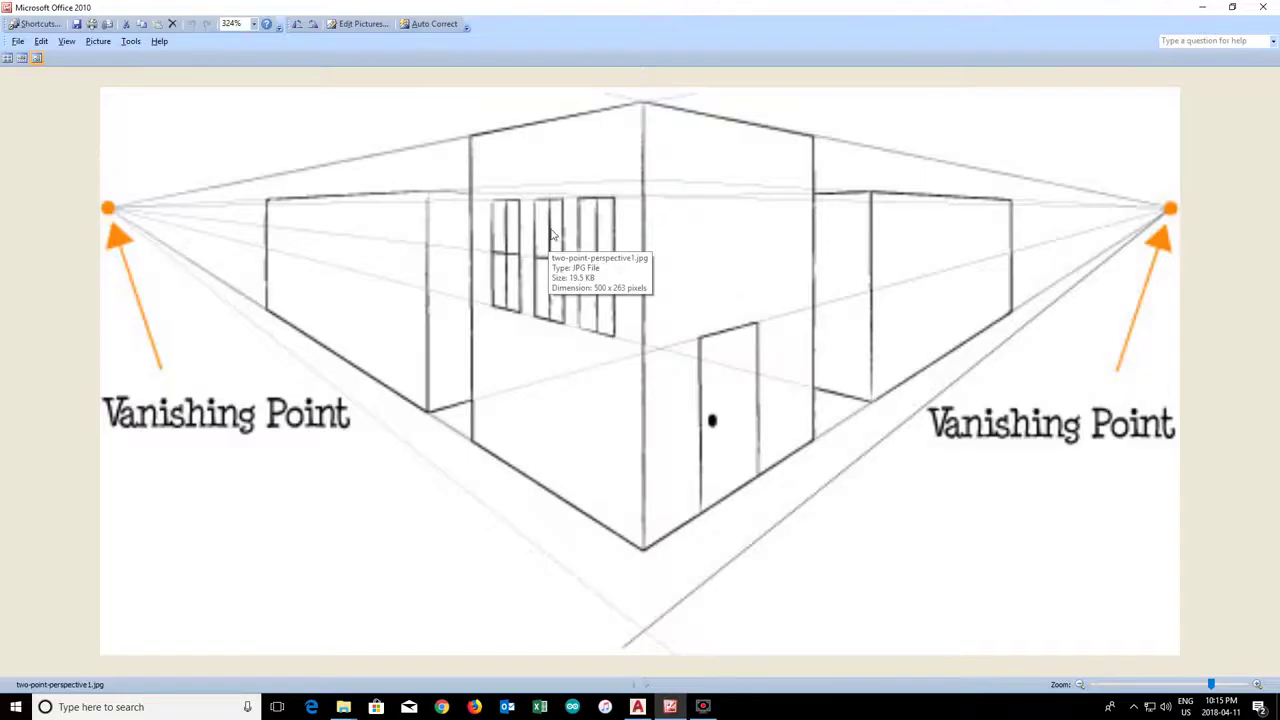